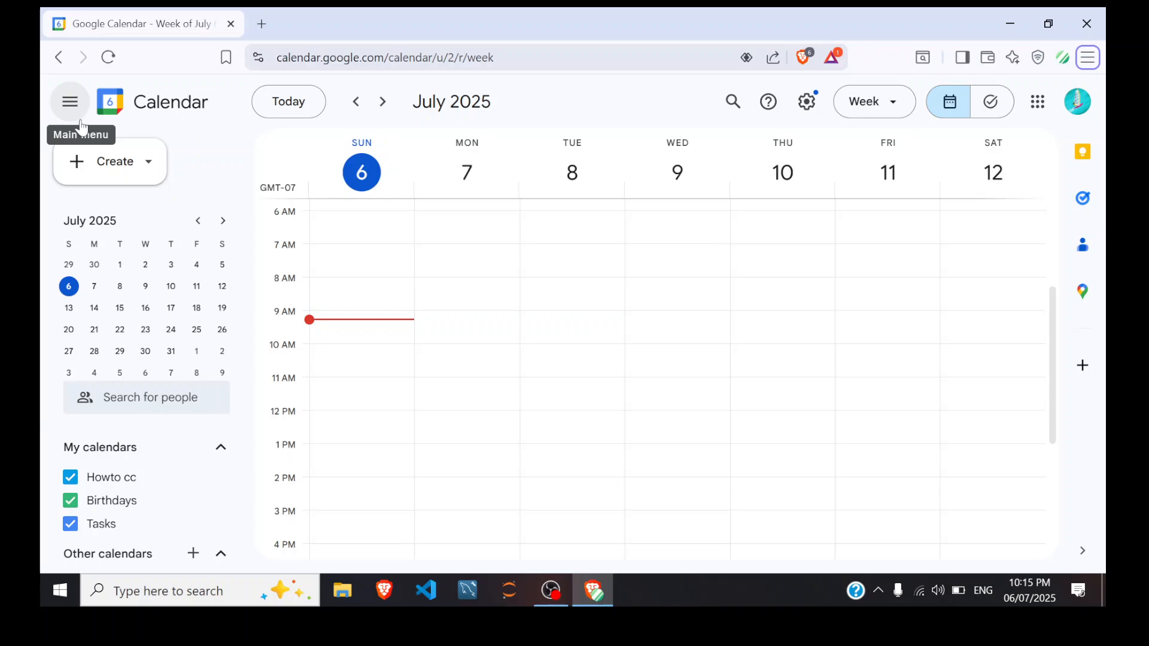
Start a bookable appointment schedule titled "call" with an appointment duration of 30 minutes
{"action": "left_click", "coordinate": [92, 171]}
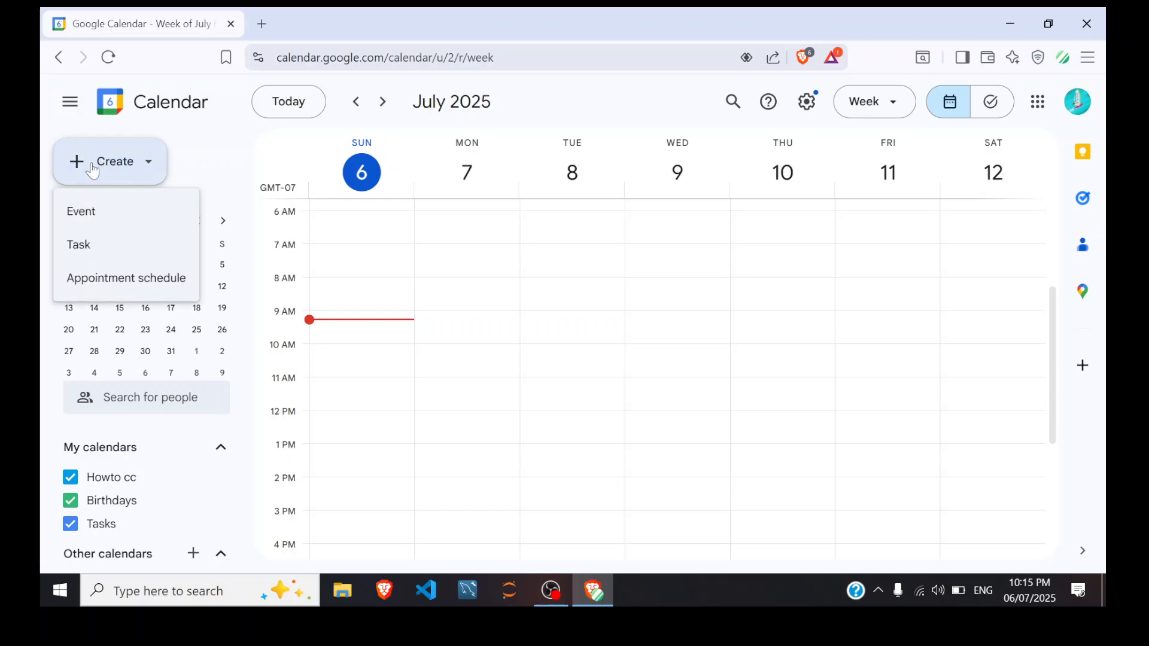
{"action": "left_click", "coordinate": [100, 286]}
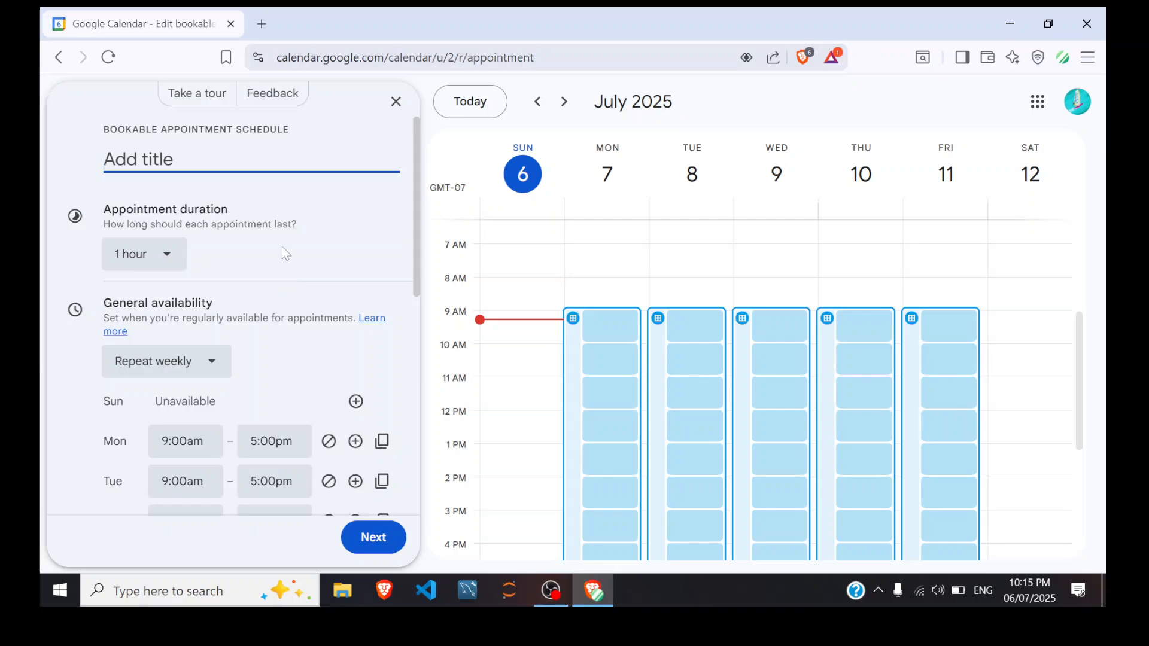
{"action": "type", "text": "call"}
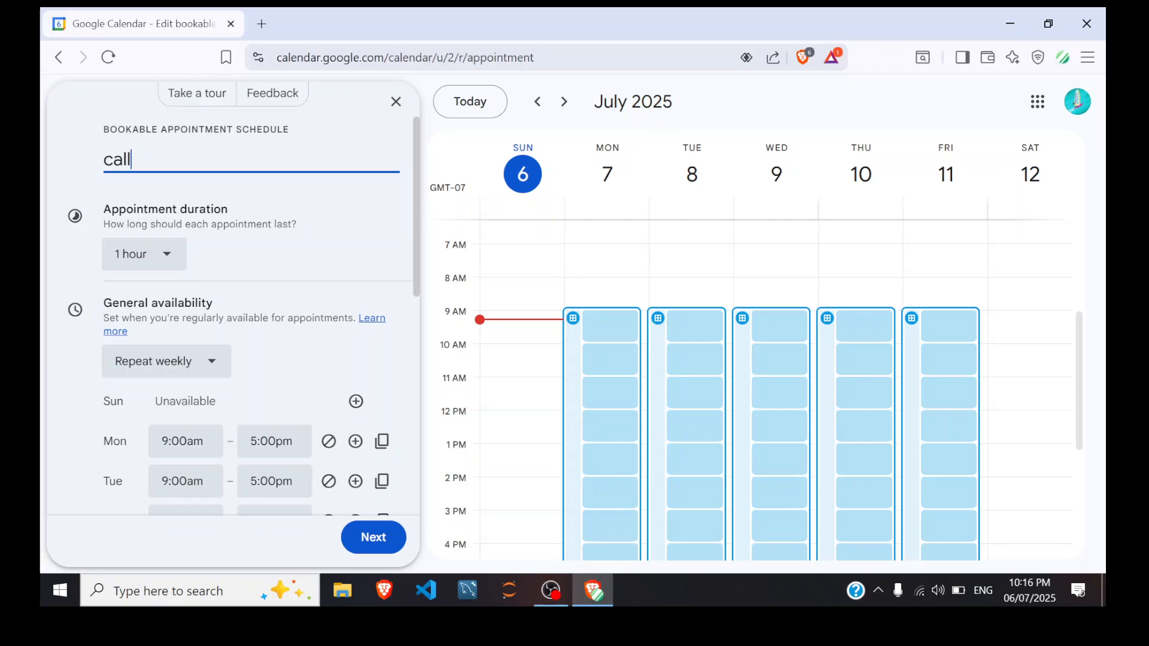
{"action": "left_click", "coordinate": [167, 253]}
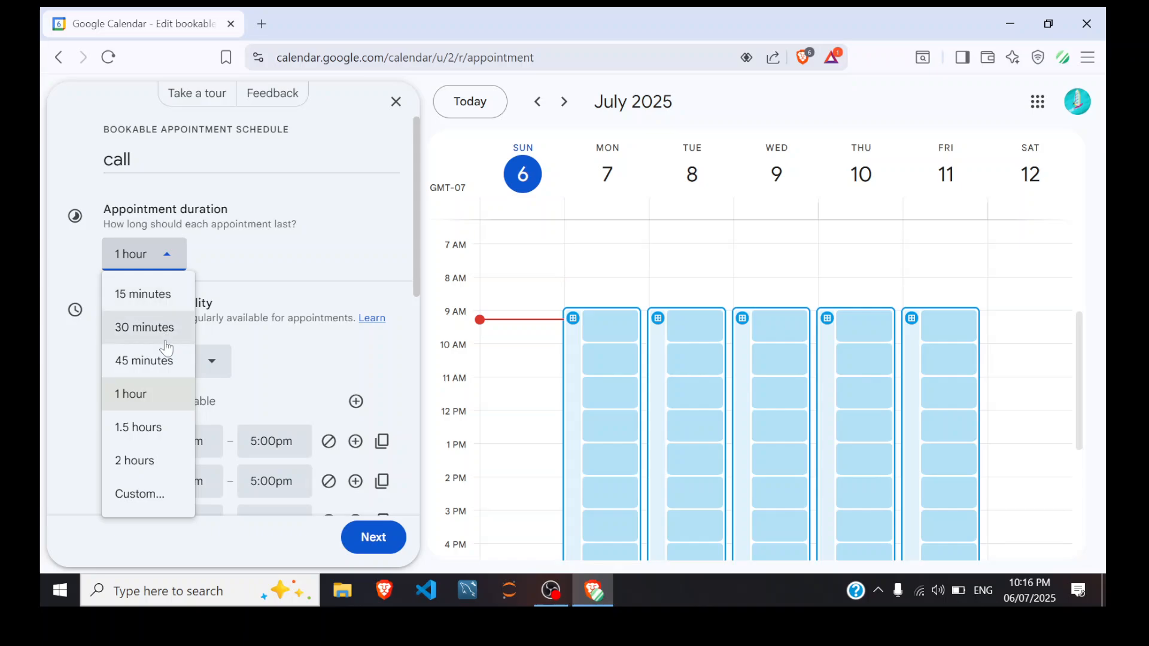
{"action": "left_click", "coordinate": [165, 341]}
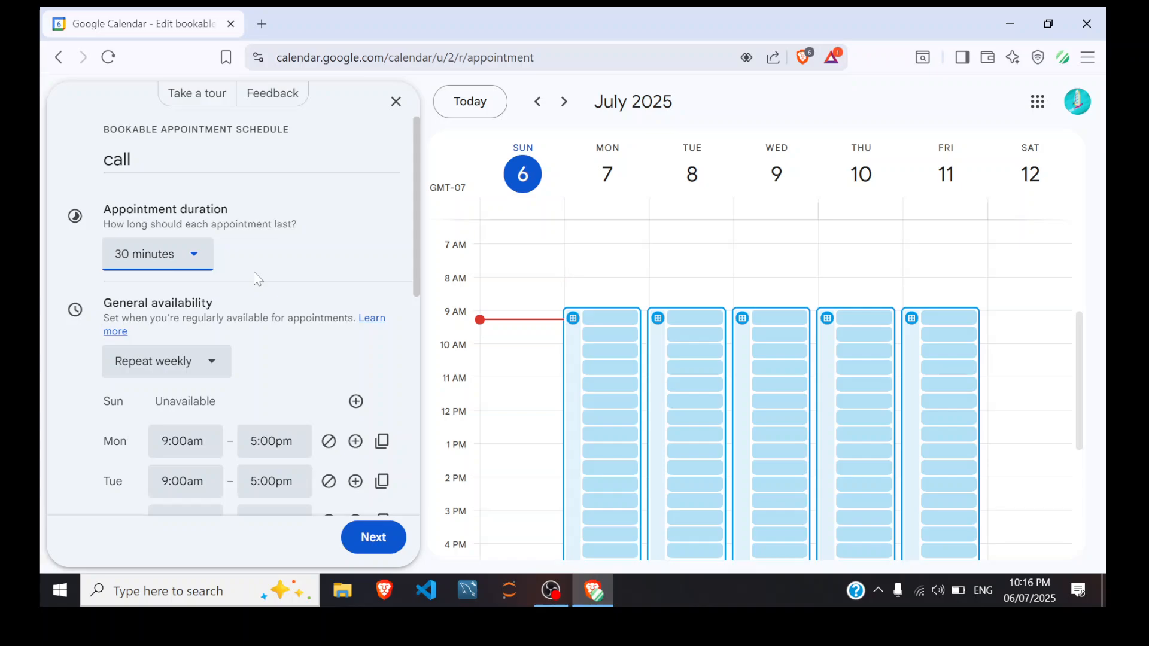
Set Wednesday's general availability to 11:30am through 6:30pm in the weekly schedule
{"action": "scroll", "coordinate": [247, 275], "scroll_direction": "down", "scroll_amount": 1}
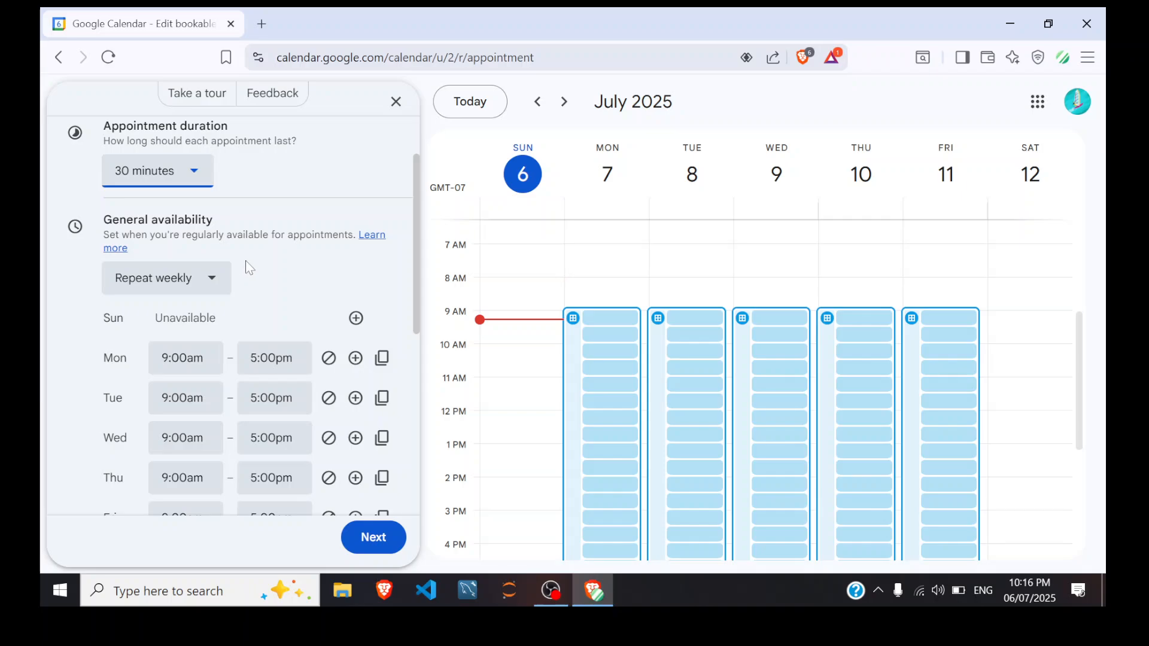
{"action": "left_click_drag", "start_coordinate": [239, 223], "coordinate": [98, 221]}
{"action": "left_click", "coordinate": [303, 258]}
{"action": "scroll", "coordinate": [258, 334], "scroll_direction": "down", "scroll_amount": 1}
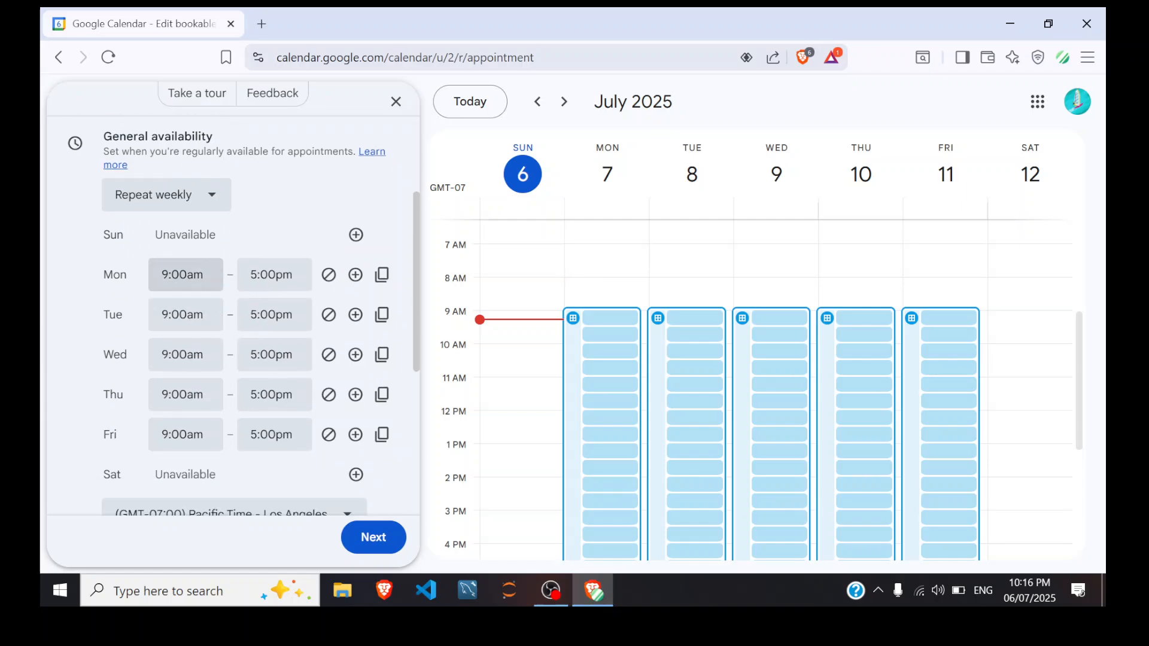
{"action": "left_click", "coordinate": [180, 354]}
{"action": "scroll", "coordinate": [167, 470], "scroll_direction": "down", "scroll_amount": 3}
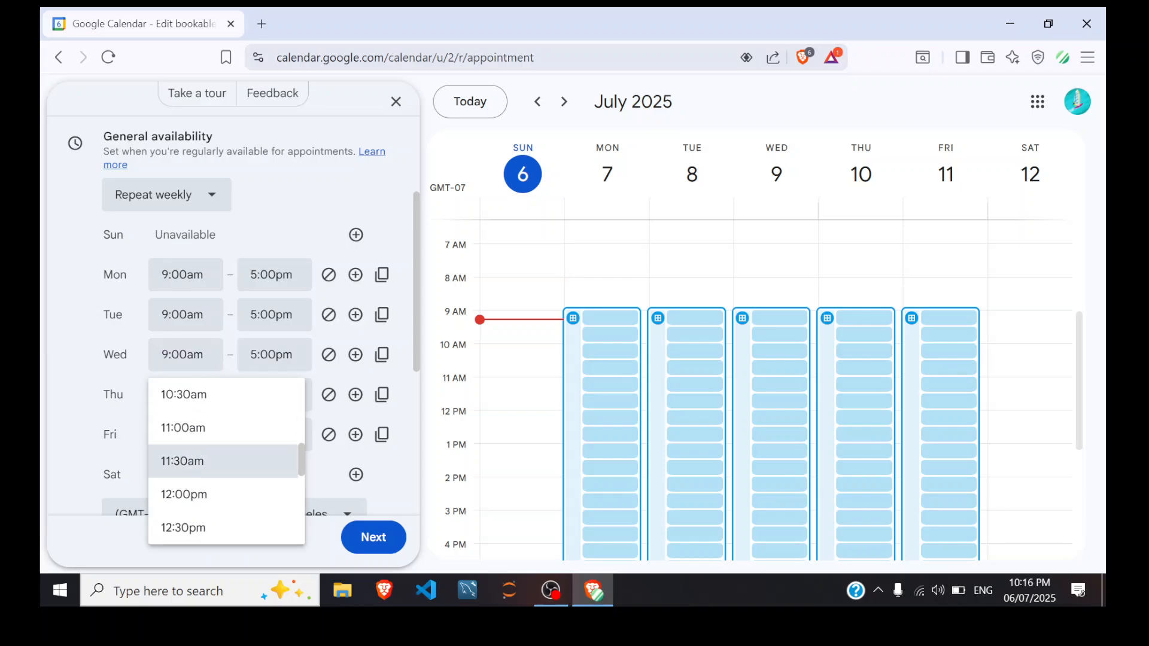
{"action": "left_click", "coordinate": [179, 462]}
{"action": "left_click", "coordinate": [259, 353]}
{"action": "scroll", "coordinate": [288, 479], "scroll_direction": "down", "scroll_amount": 2}
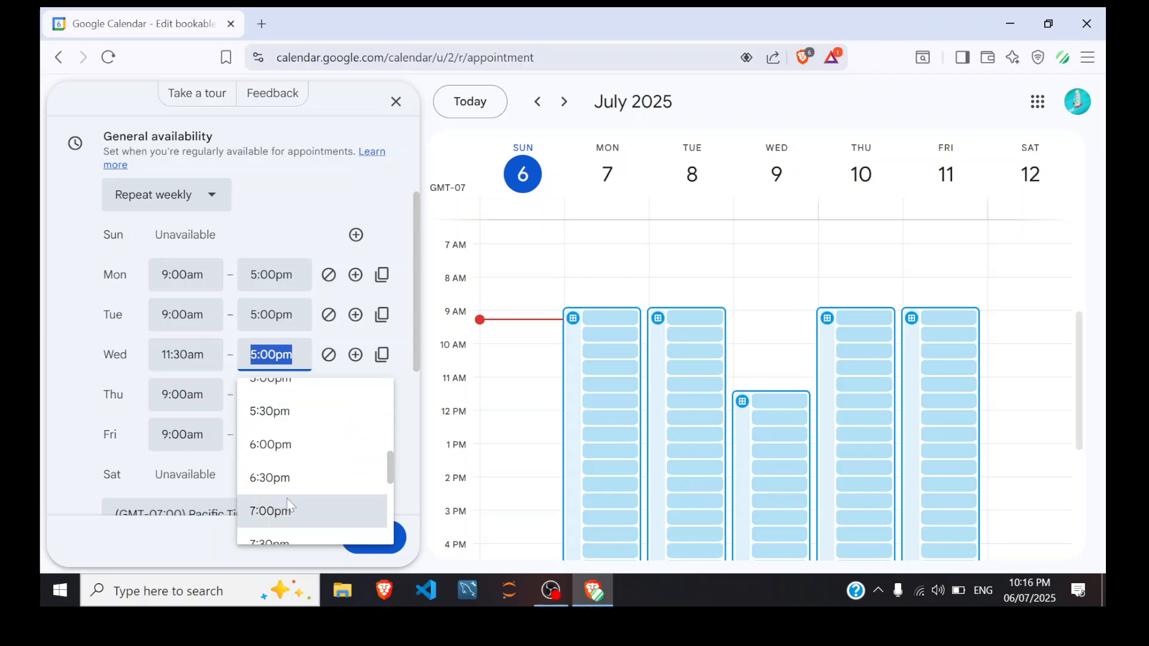
{"action": "left_click", "coordinate": [288, 486]}
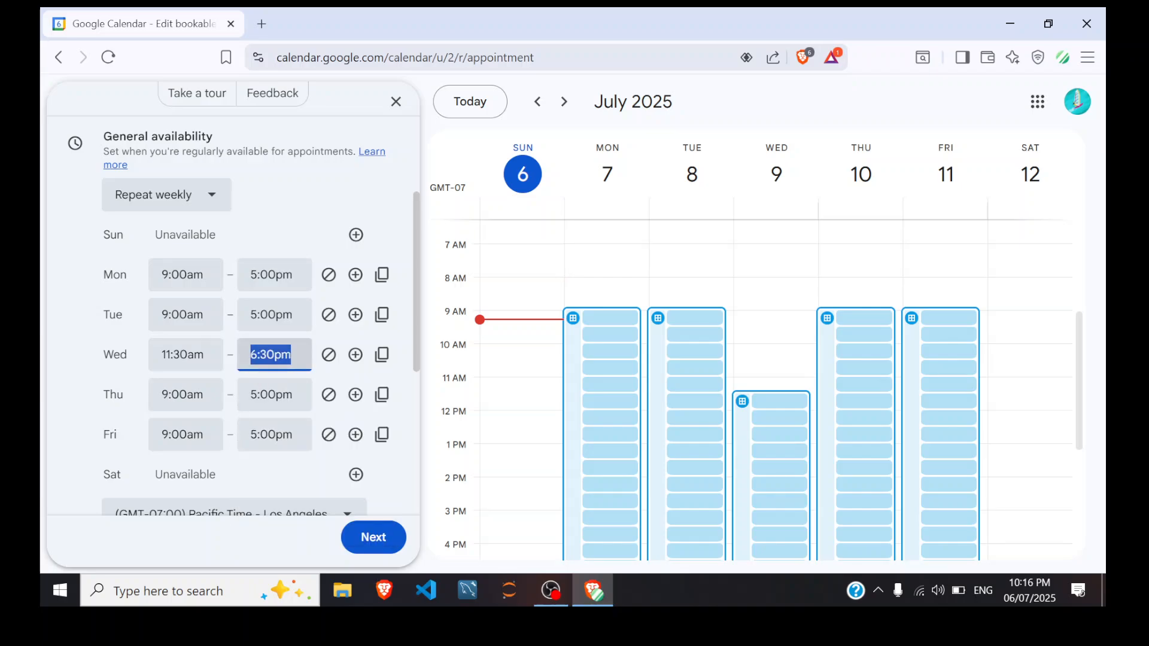
Mark Friday and Thursday as unavailable in the weekly general availability
{"action": "scroll", "coordinate": [255, 457], "scroll_direction": "down", "scroll_amount": 2}
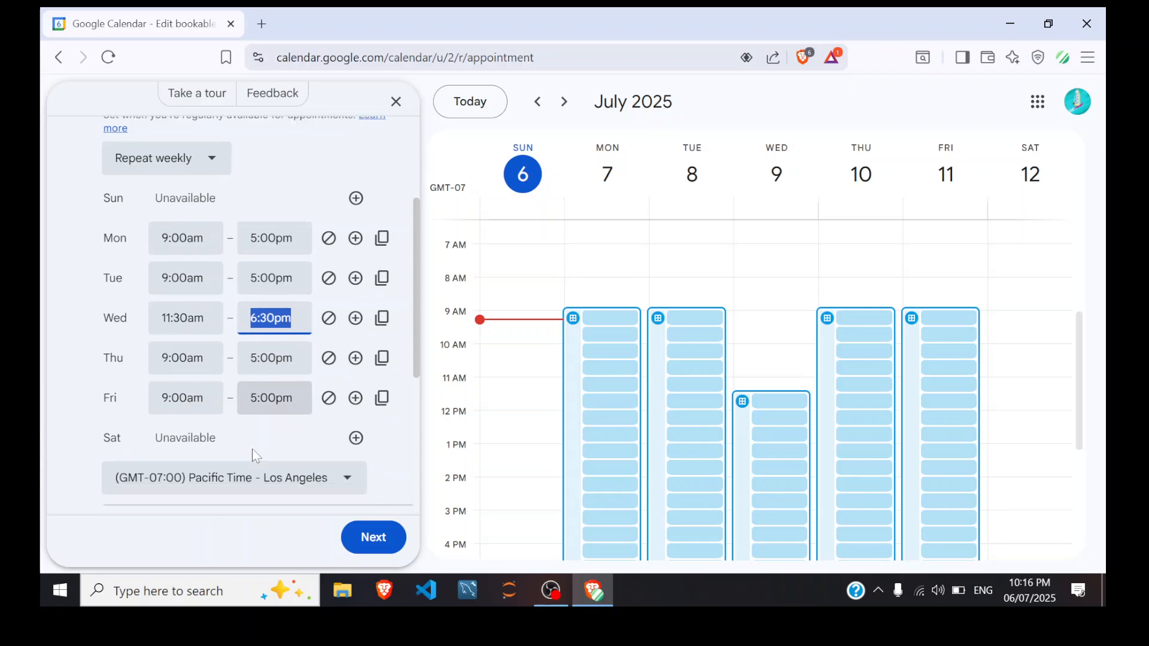
{"action": "scroll", "coordinate": [255, 457], "scroll_direction": "down", "scroll_amount": 1}
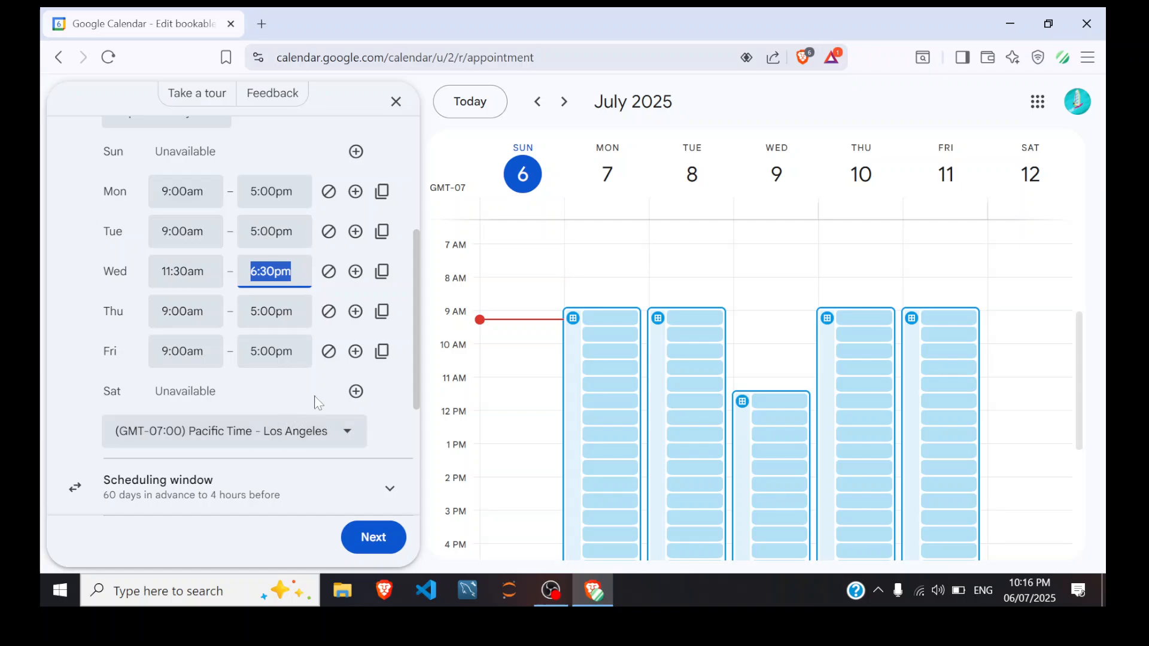
{"action": "left_click", "coordinate": [329, 352]}
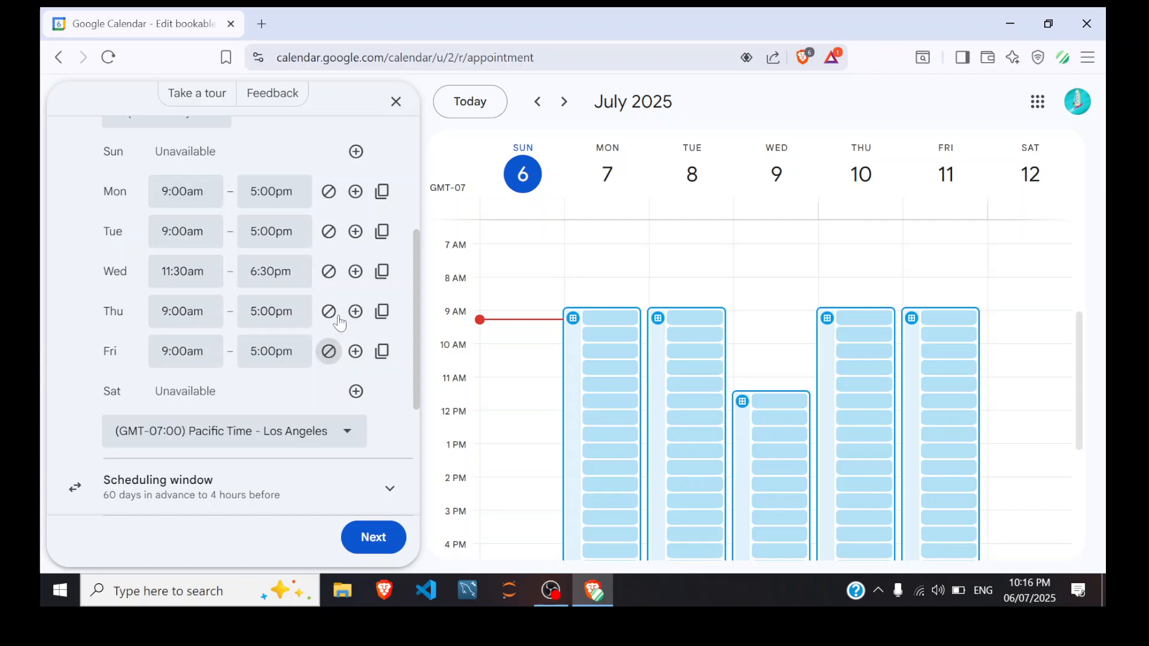
{"action": "left_click", "coordinate": [329, 312]}
Review the scheduling window and calendar settings and continue to the booking page details
{"action": "scroll", "coordinate": [264, 404], "scroll_direction": "down", "scroll_amount": 3}
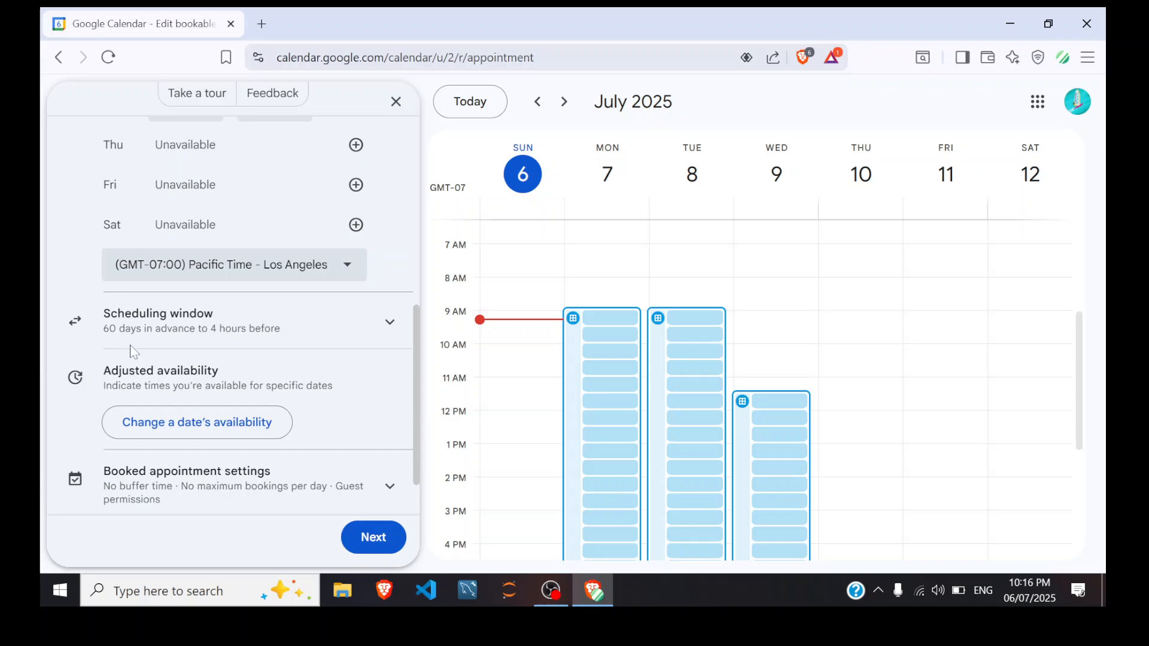
{"action": "left_click", "coordinate": [167, 329]}
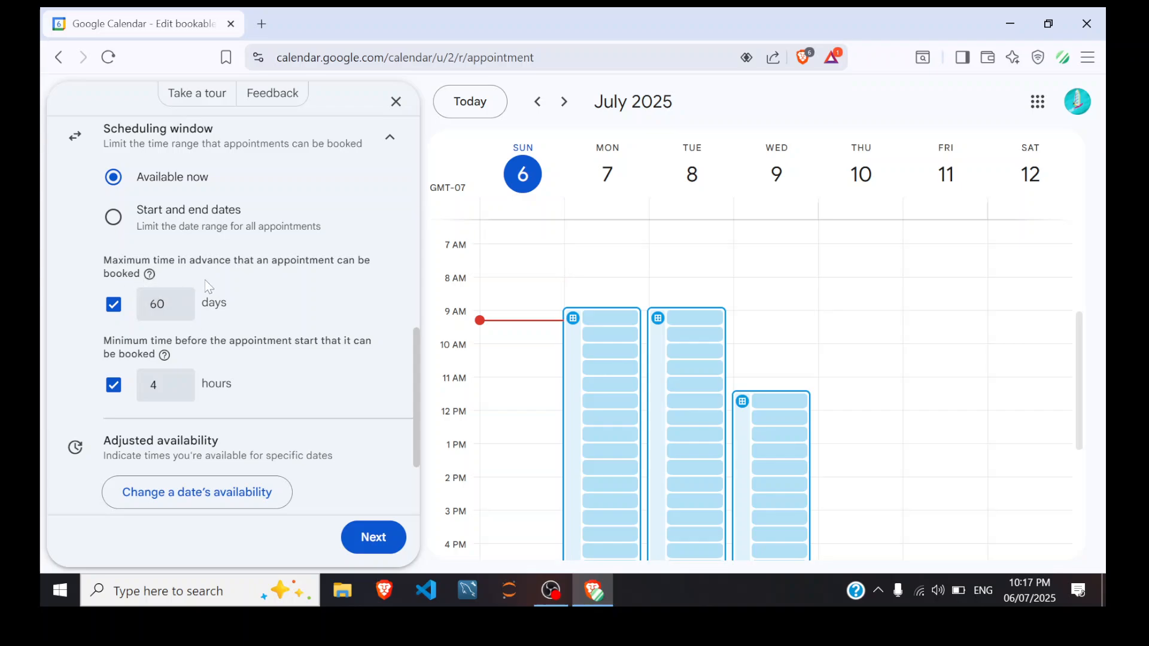
{"action": "scroll", "coordinate": [278, 459], "scroll_direction": "down", "scroll_amount": 3}
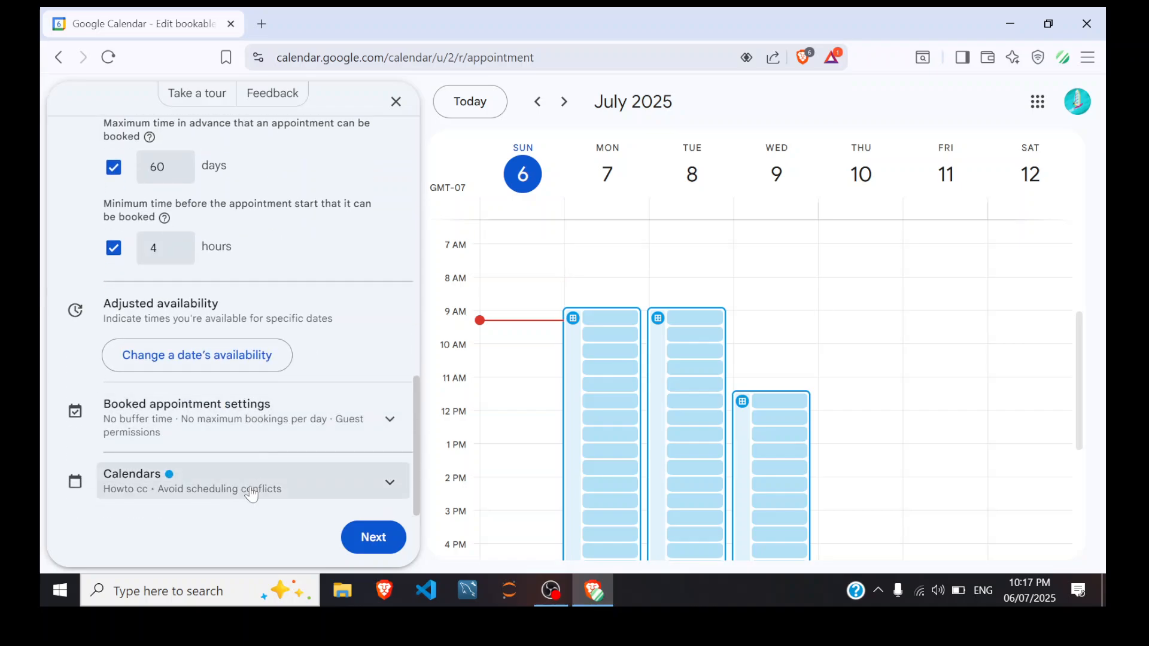
{"action": "left_click", "coordinate": [214, 486]}
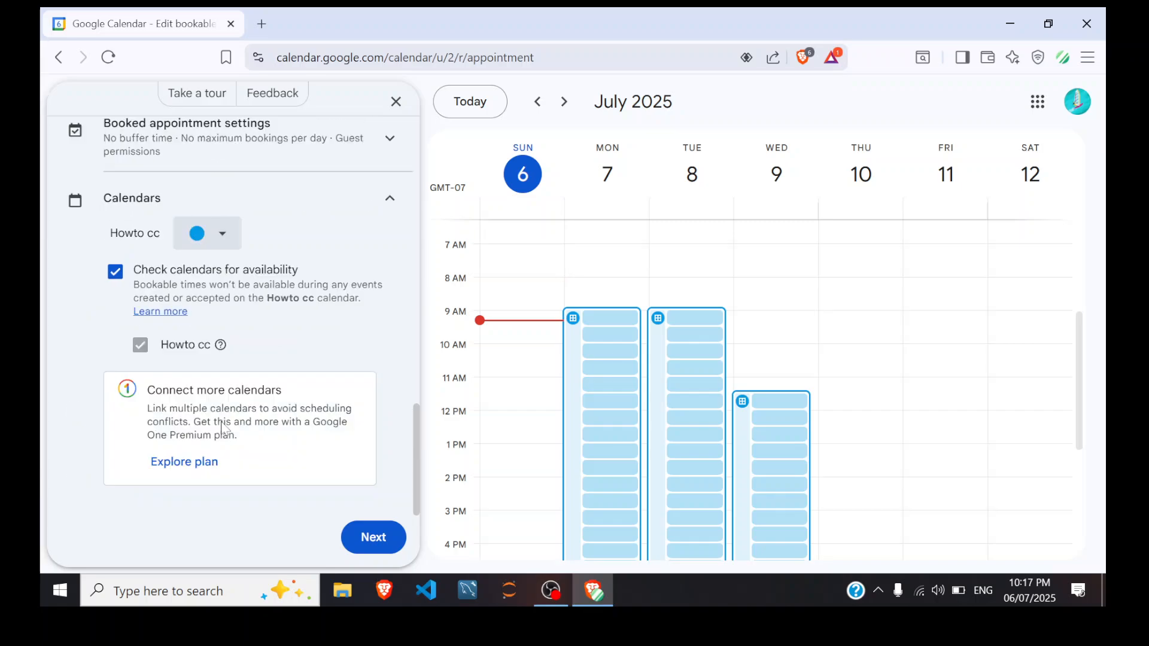
{"action": "left_click", "coordinate": [207, 251]}
{"action": "left_click", "coordinate": [365, 540]}
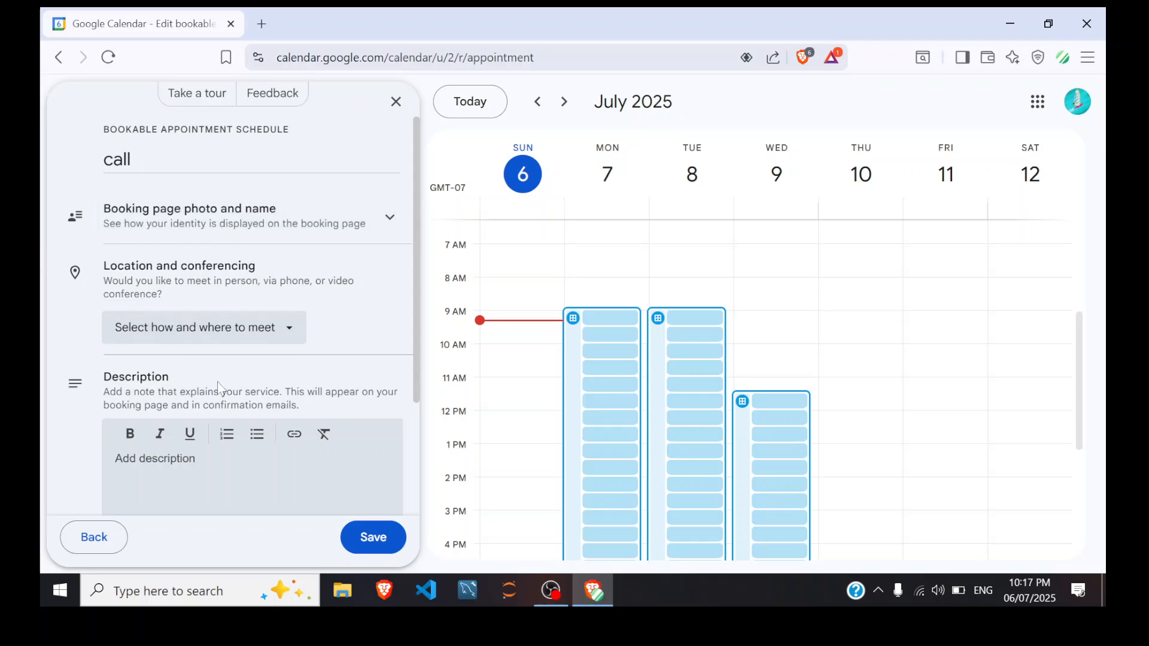
Examine the booking page's photo and name, meeting location options, description field and booking form fields
{"action": "left_click", "coordinate": [244, 210]}
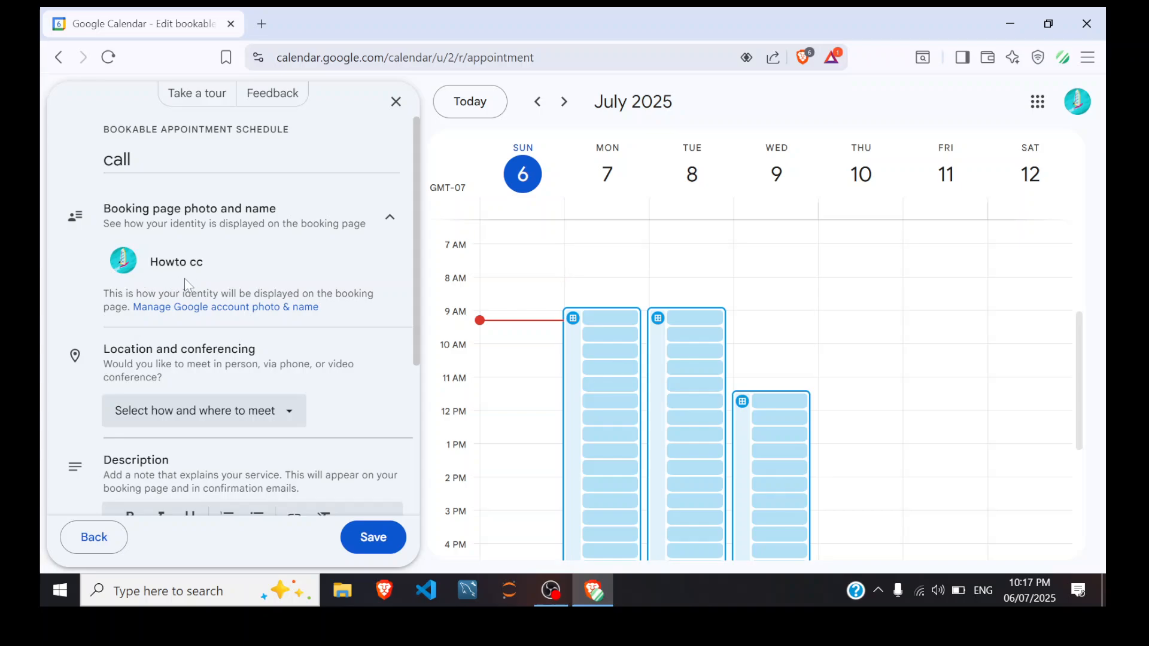
{"action": "left_click", "coordinate": [176, 409]}
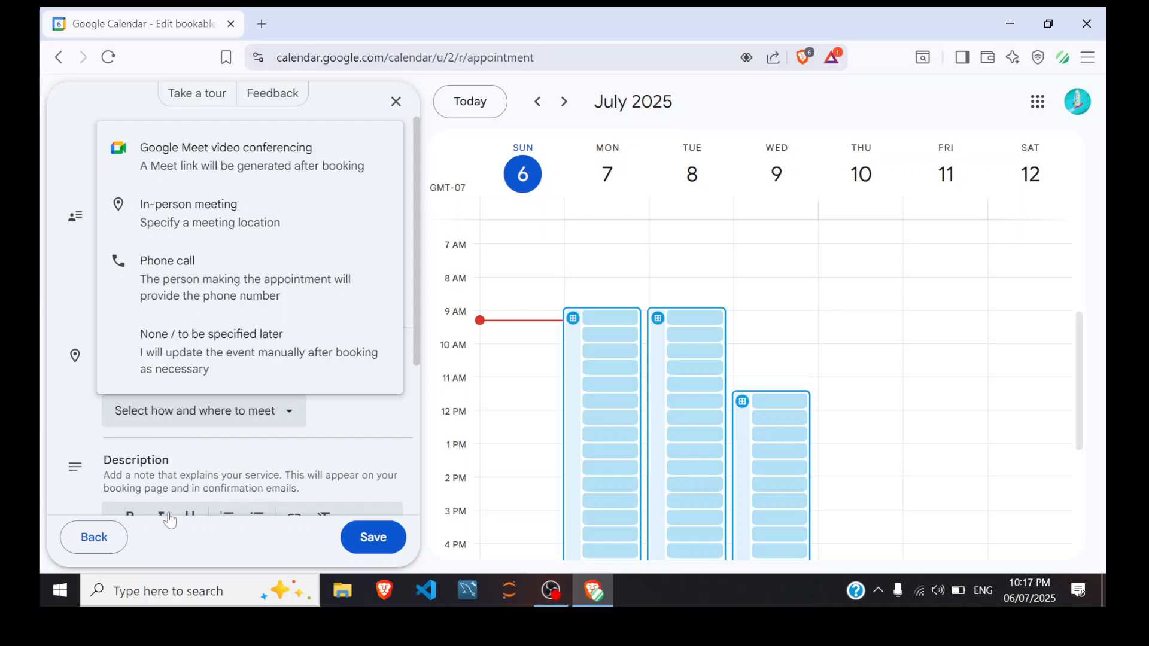
{"action": "left_click", "coordinate": [185, 443]}
{"action": "scroll", "coordinate": [187, 441], "scroll_direction": "down", "scroll_amount": 2}
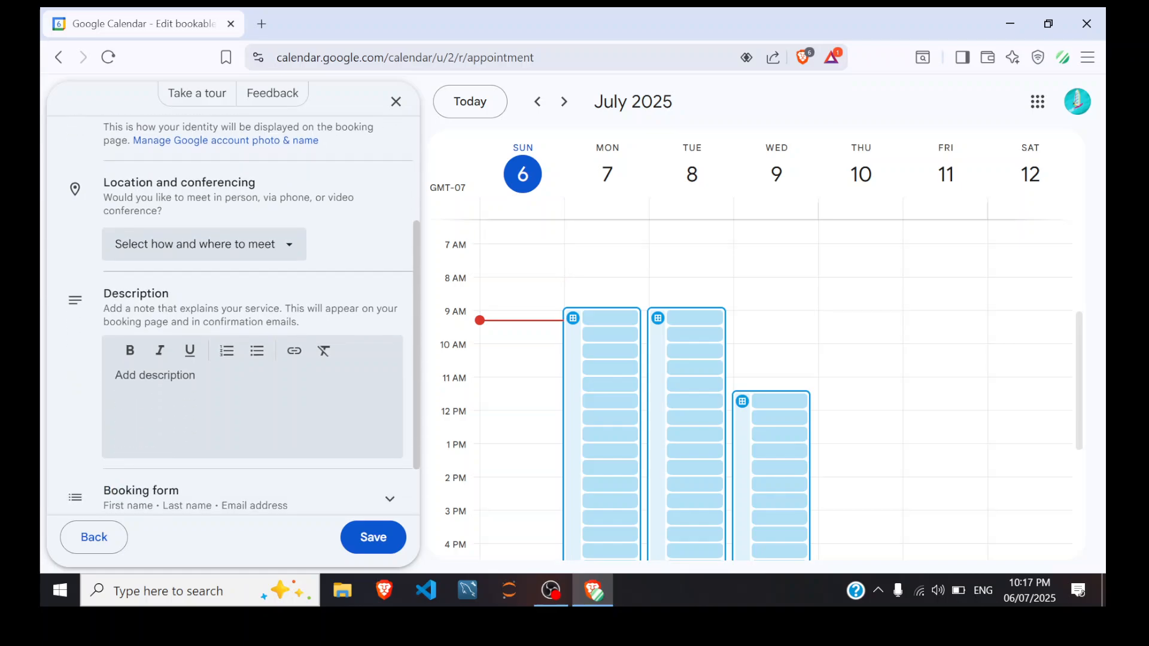
{"action": "left_click", "coordinate": [187, 422]}
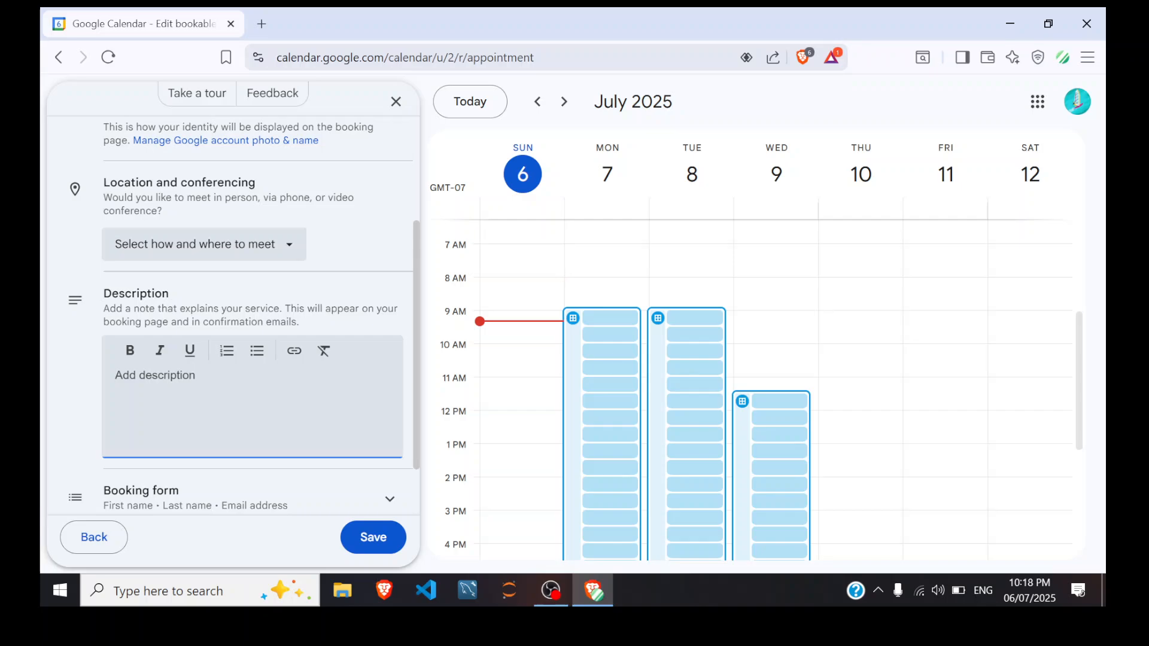
{"action": "scroll", "coordinate": [193, 388], "scroll_direction": "down", "scroll_amount": 1}
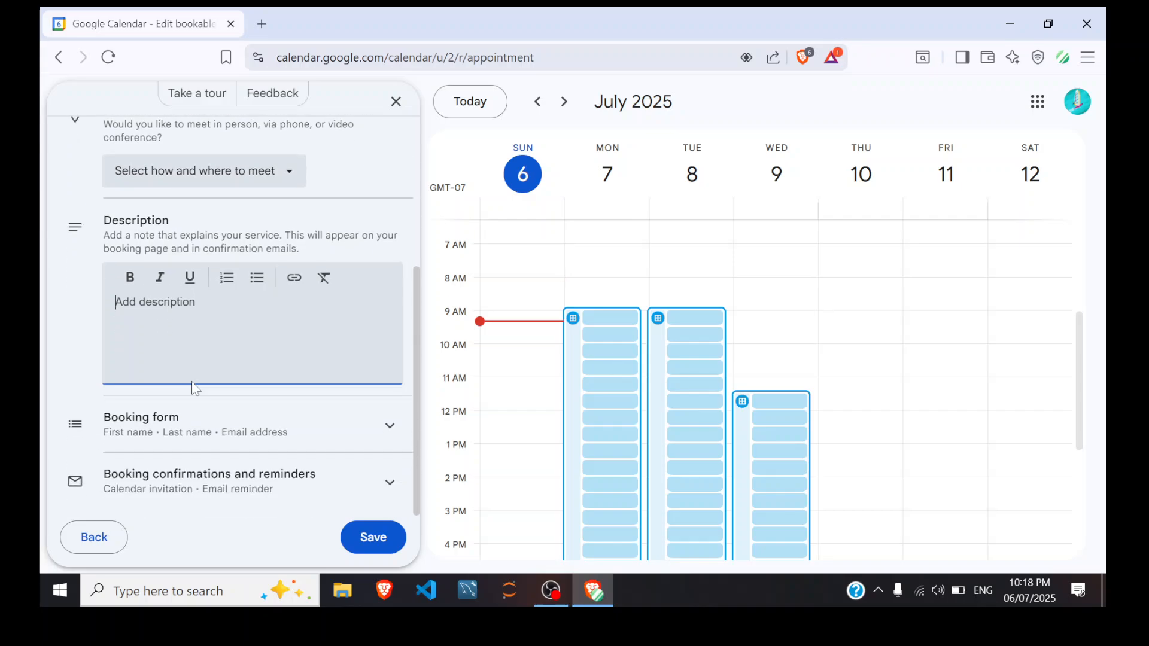
{"action": "left_click", "coordinate": [178, 437]}
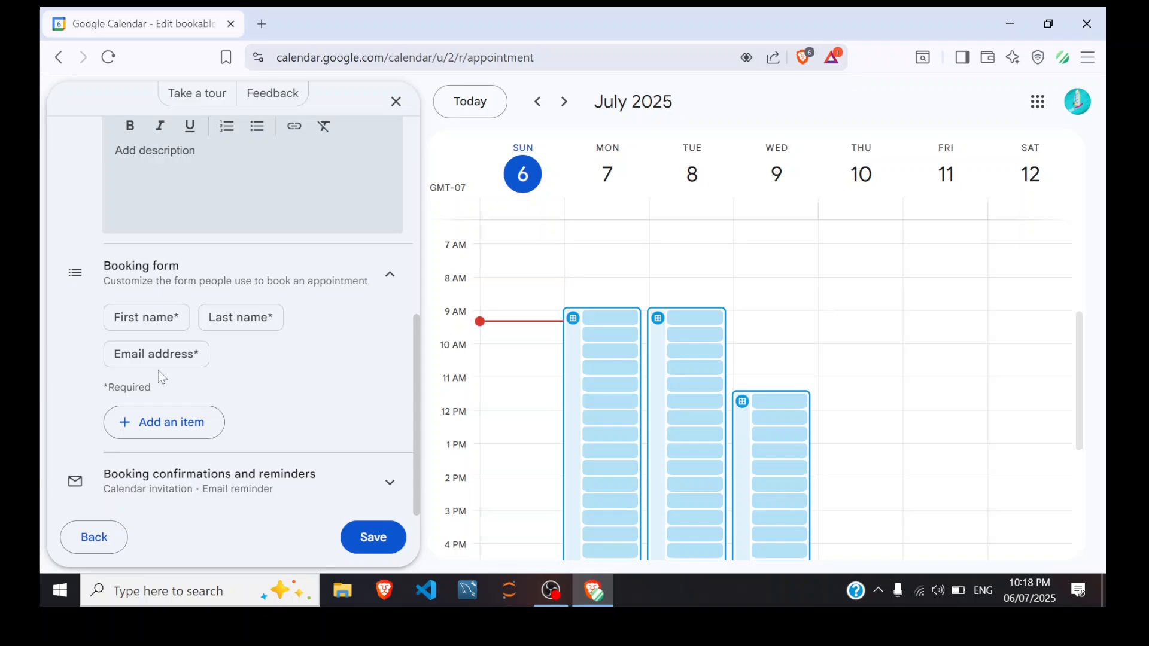
{"action": "left_click", "coordinate": [177, 436]}
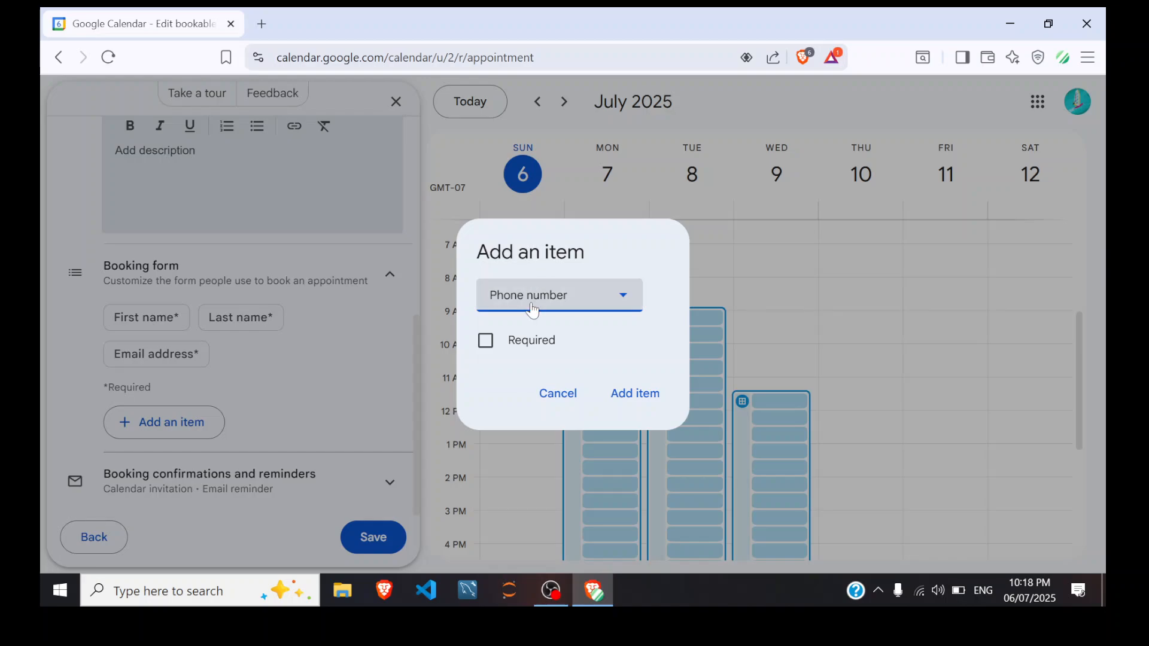
{"action": "left_click", "coordinate": [533, 309]}
{"action": "left_click", "coordinate": [529, 366]}
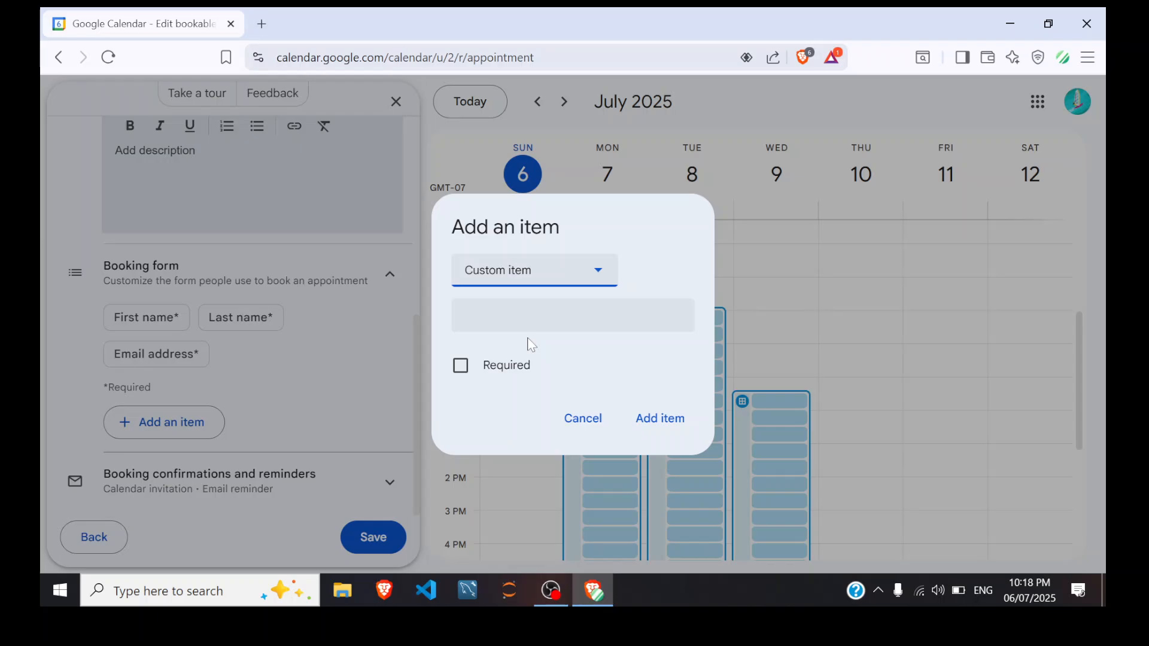
{"action": "left_click", "coordinate": [584, 418]}
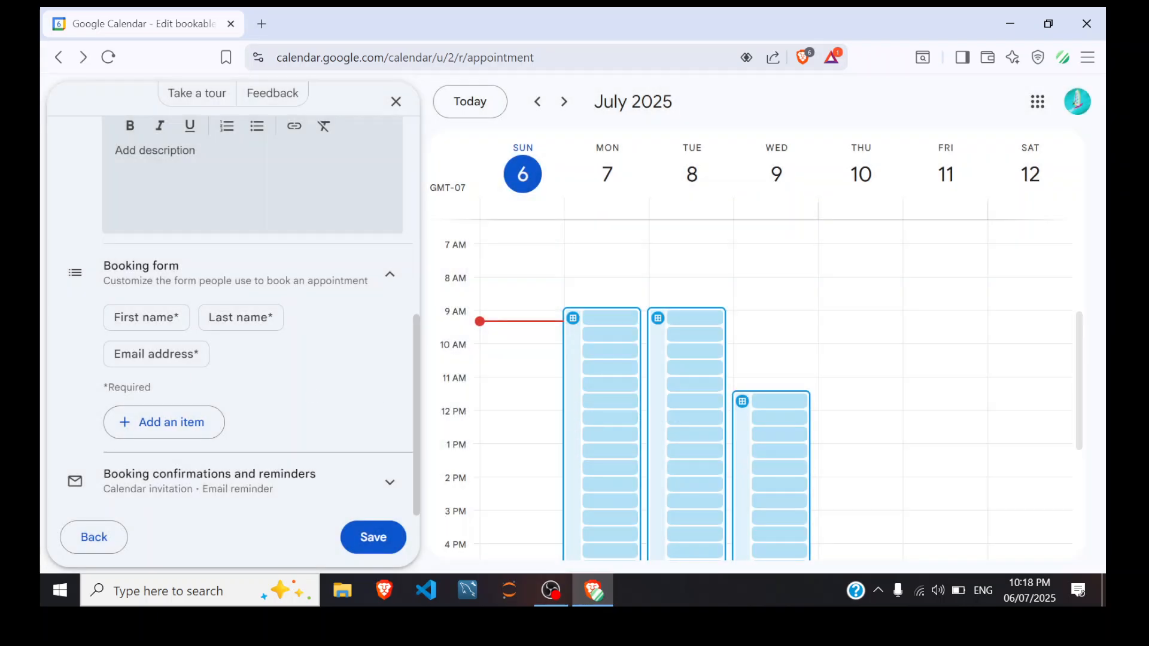
Check the booking confirmations and reminders settings and save the appointment schedule
{"action": "left_click", "coordinate": [244, 482]}
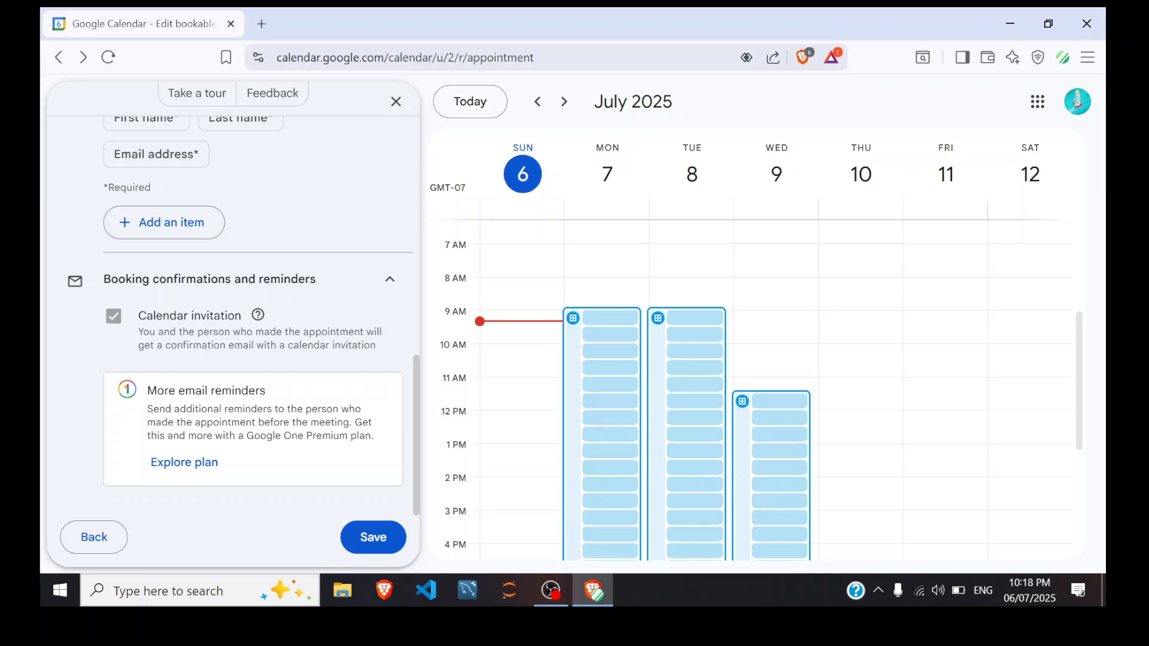
{"action": "left_click", "coordinate": [371, 536]}
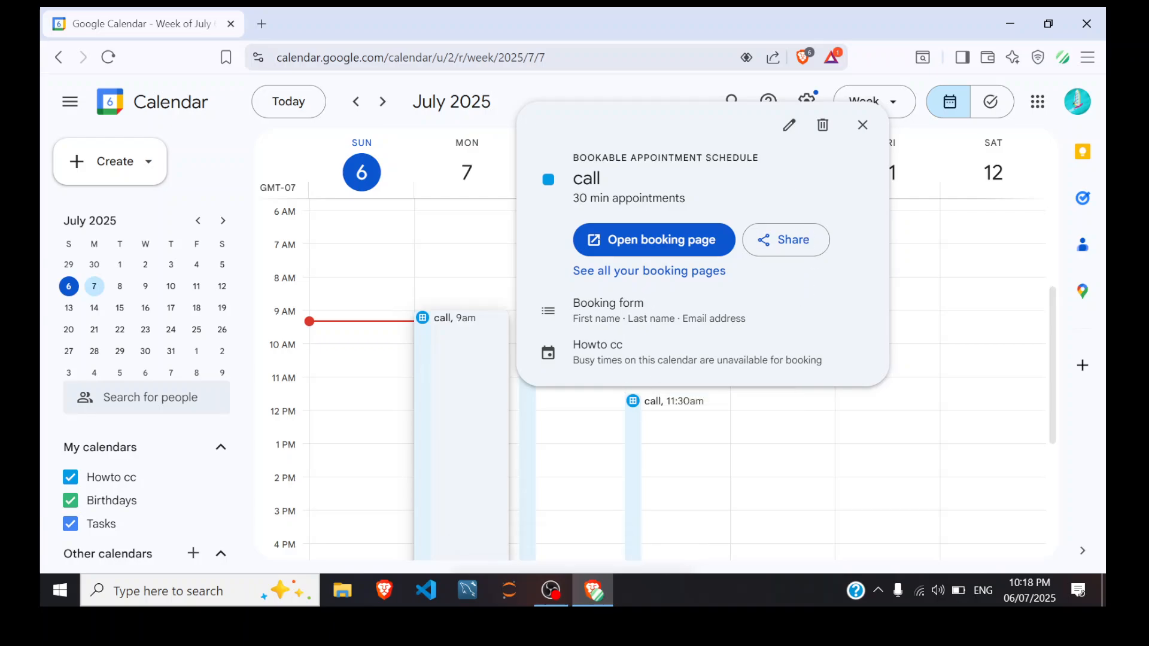
Open the schedule's booking page and book the 12:30am slot on Tuesday, July 8 with the prefilled contact info
{"action": "left_click", "coordinate": [681, 244]}
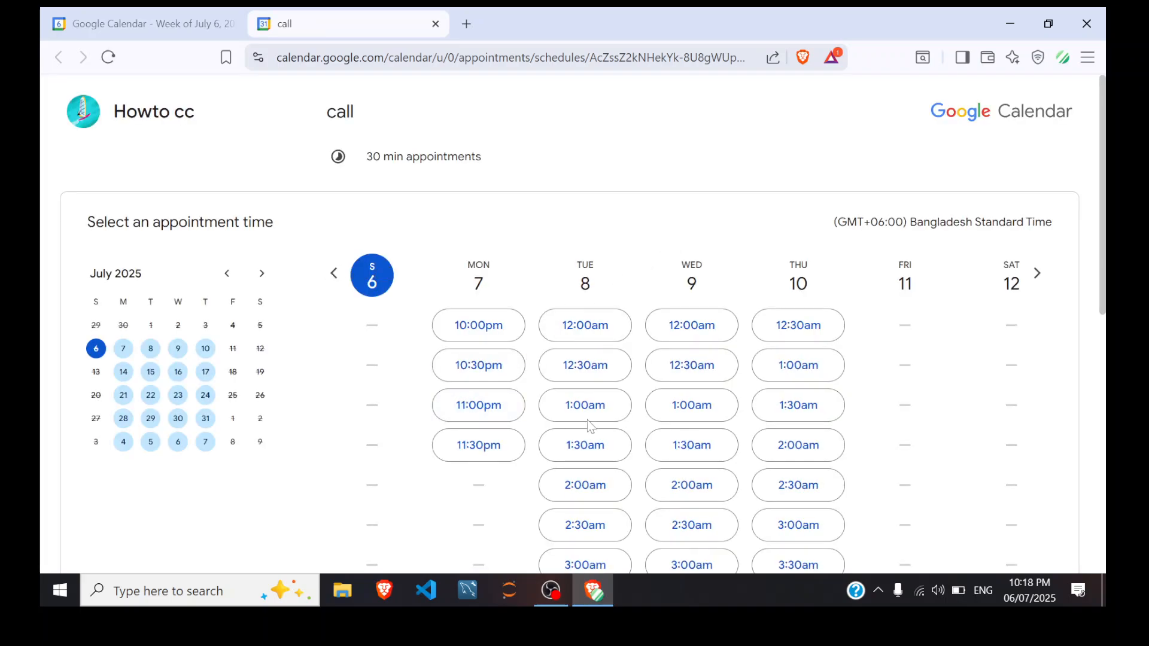
{"action": "scroll", "coordinate": [591, 426], "scroll_direction": "down", "scroll_amount": 1}
{"action": "left_click", "coordinate": [585, 293]}
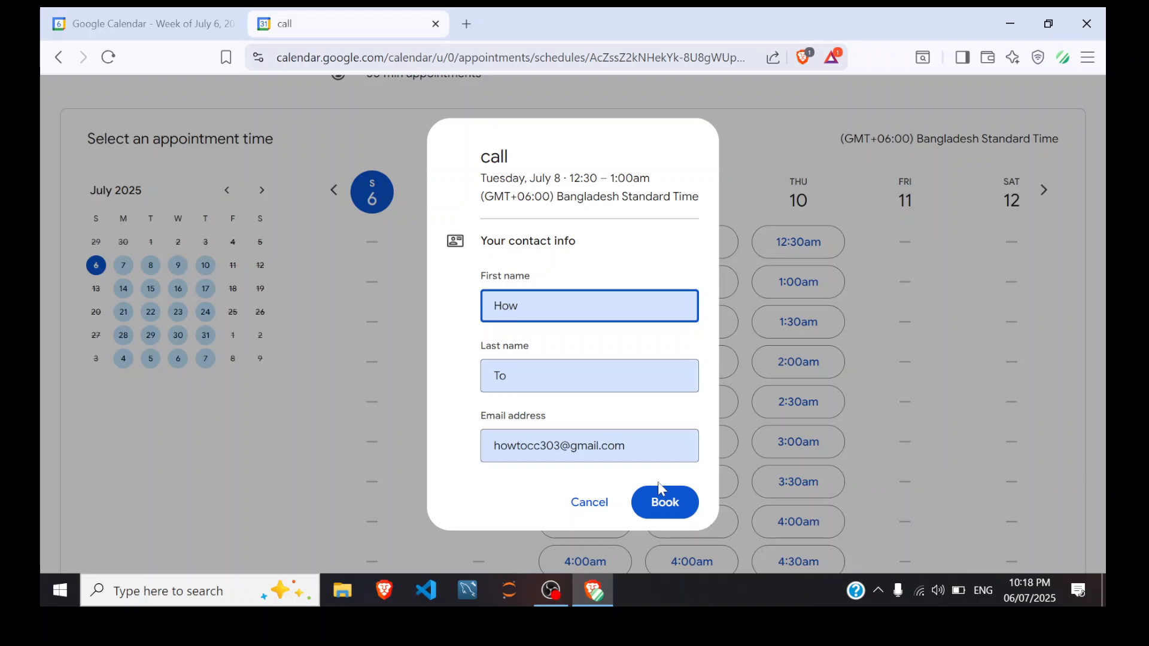
{"action": "left_click", "coordinate": [653, 500]}
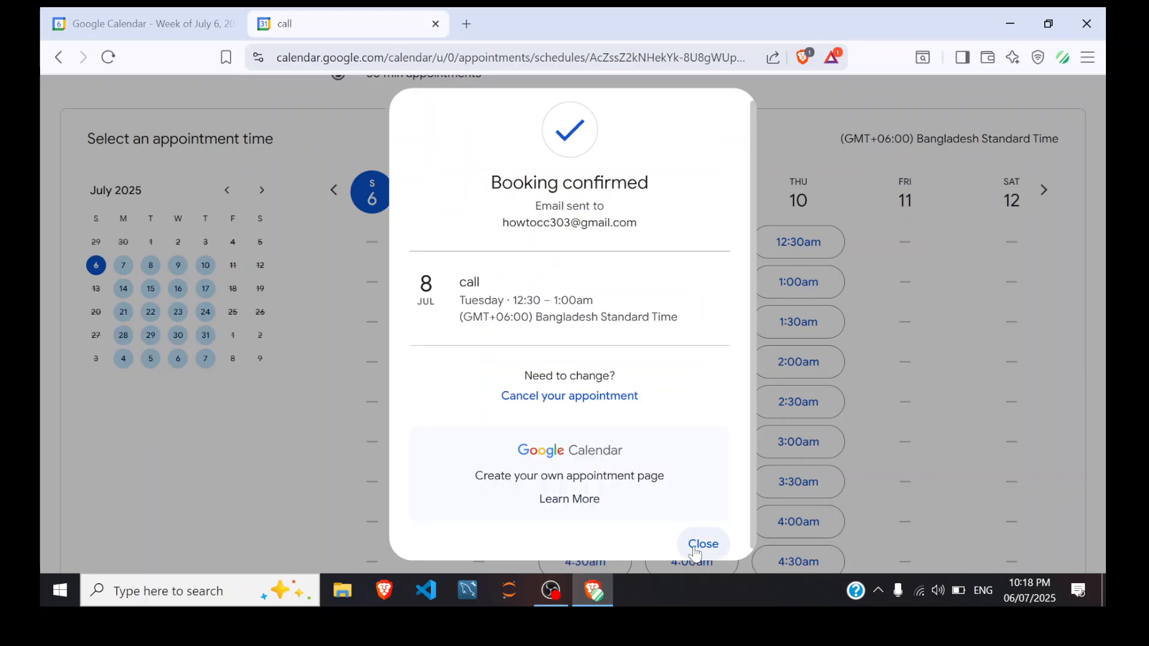
{"action": "left_click", "coordinate": [701, 544]}
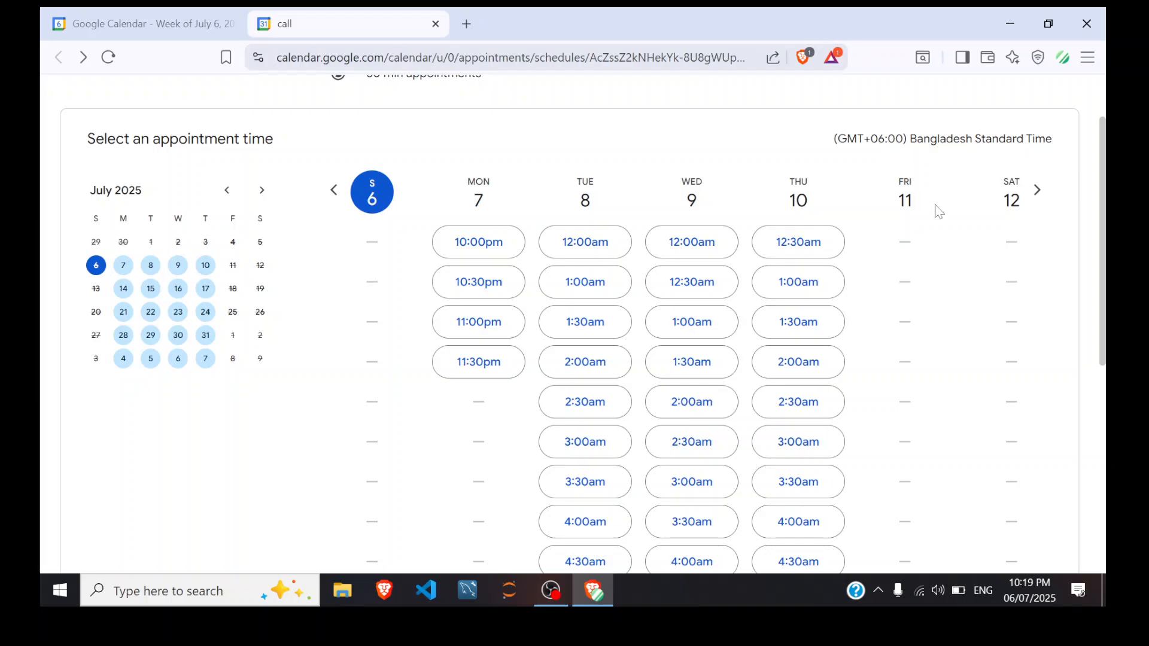
{"action": "scroll", "coordinate": [938, 210], "scroll_direction": "up", "scroll_amount": 2}
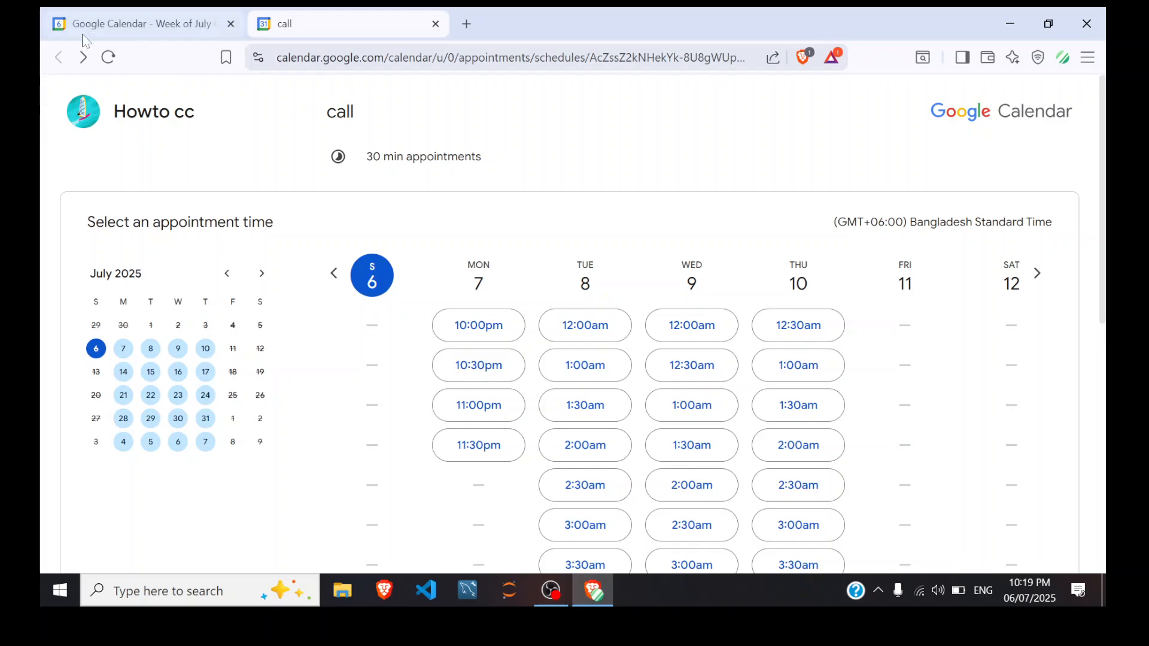
{"action": "scroll", "coordinate": [615, 332], "scroll_direction": "down", "scroll_amount": 4}
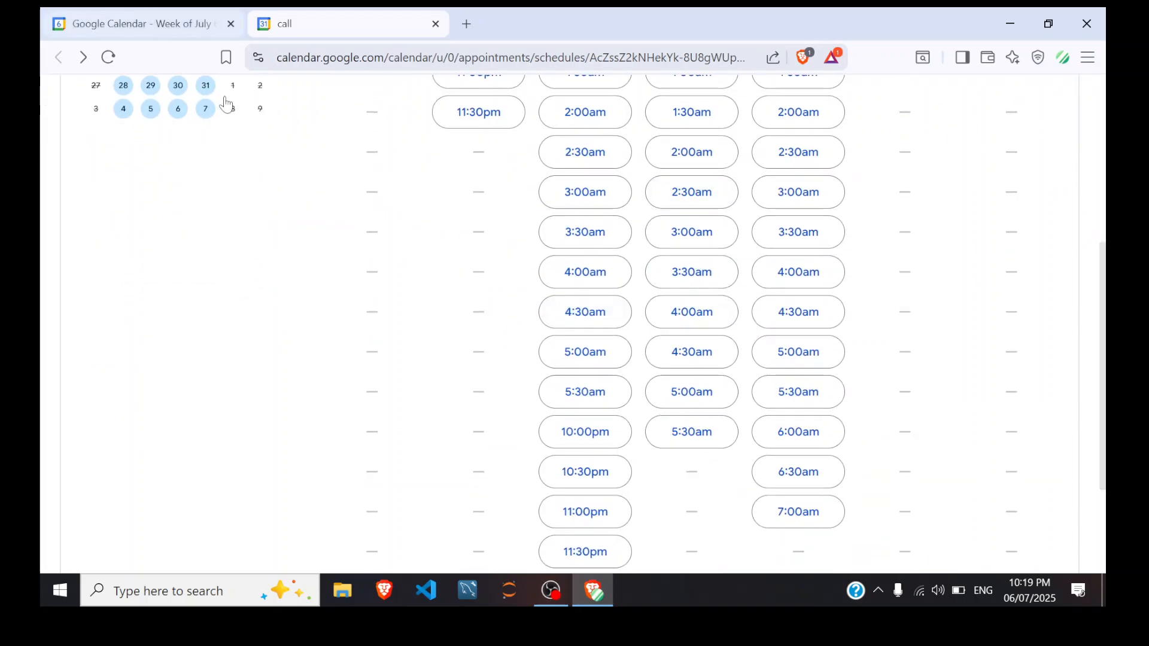
Return to the calendar, check the link sharing options for the call booking page, and close the schedule's details
{"action": "left_click", "coordinate": [138, 23]}
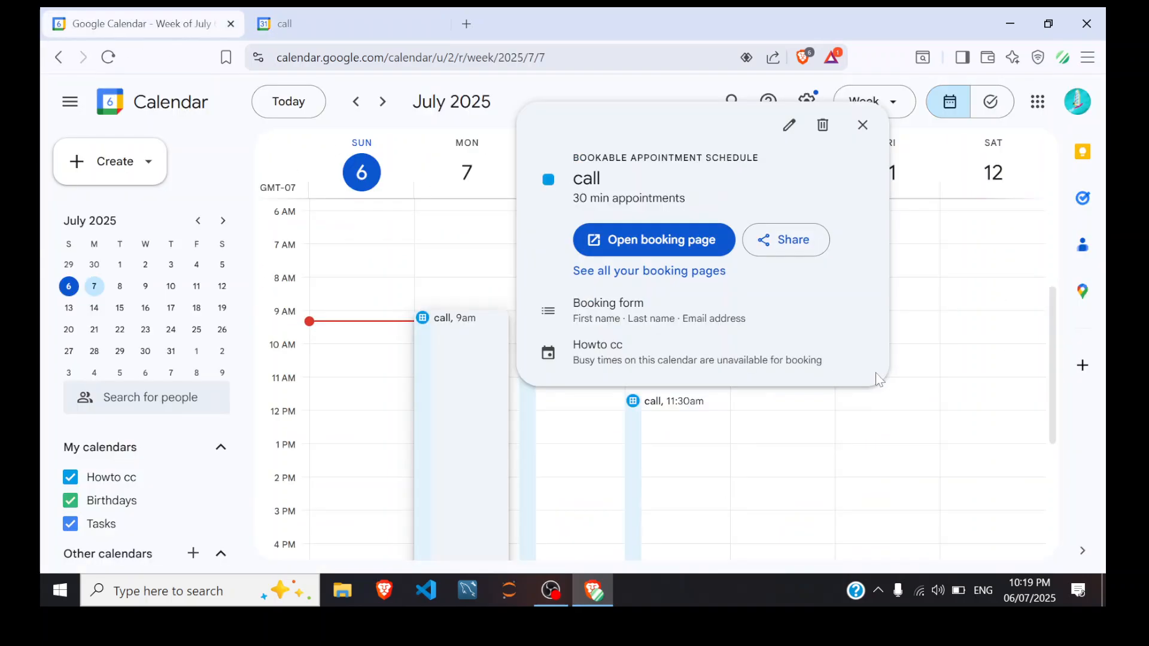
{"action": "left_click", "coordinate": [798, 246]}
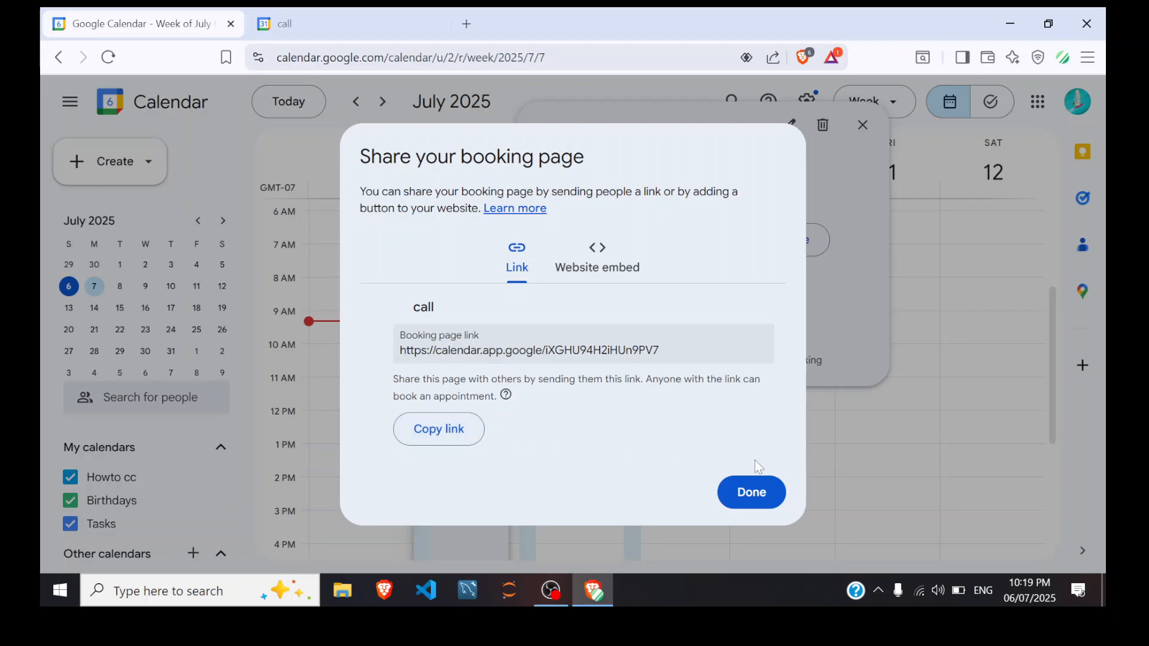
{"action": "left_click", "coordinate": [750, 493]}
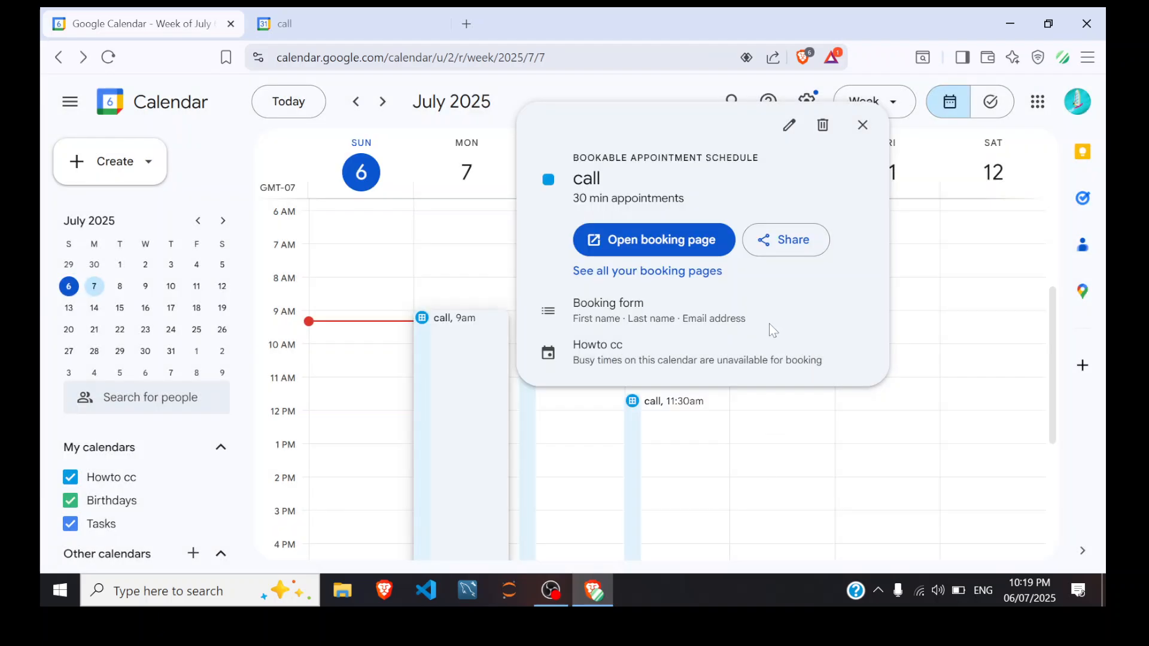
{"action": "left_click", "coordinate": [863, 125]}
{"action": "scroll", "coordinate": [796, 404], "scroll_direction": "down", "scroll_amount": 3}
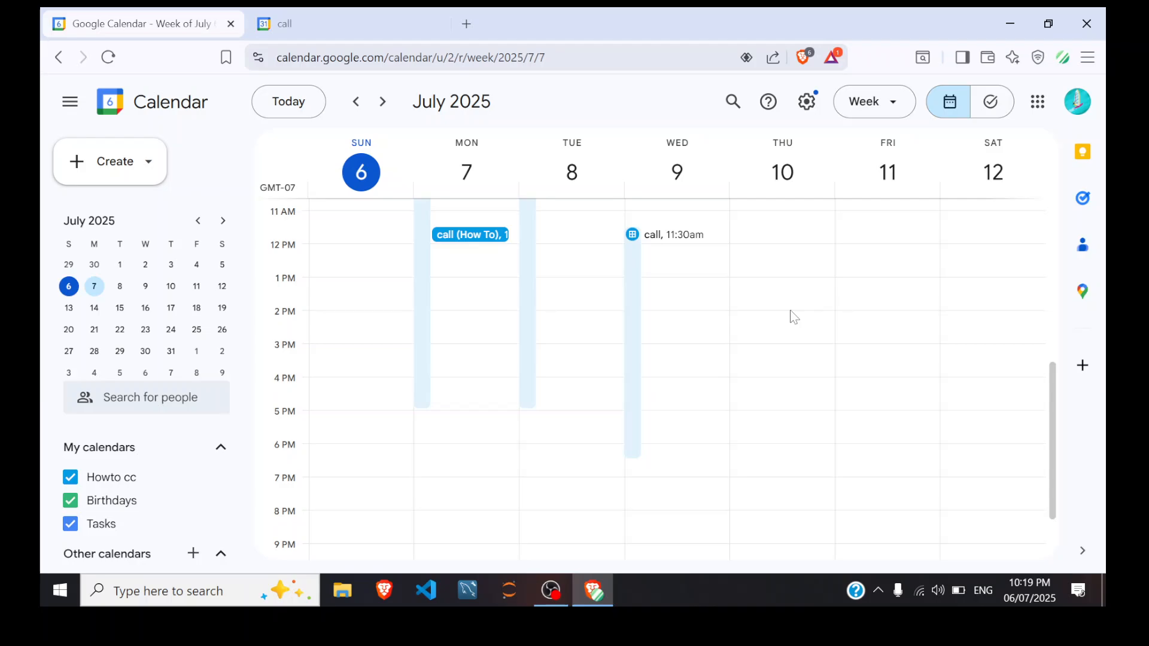
Start an appointment schedule entry on Thursday, July 10 and open the existing call schedule for editing from it
{"action": "left_click", "coordinate": [795, 329]}
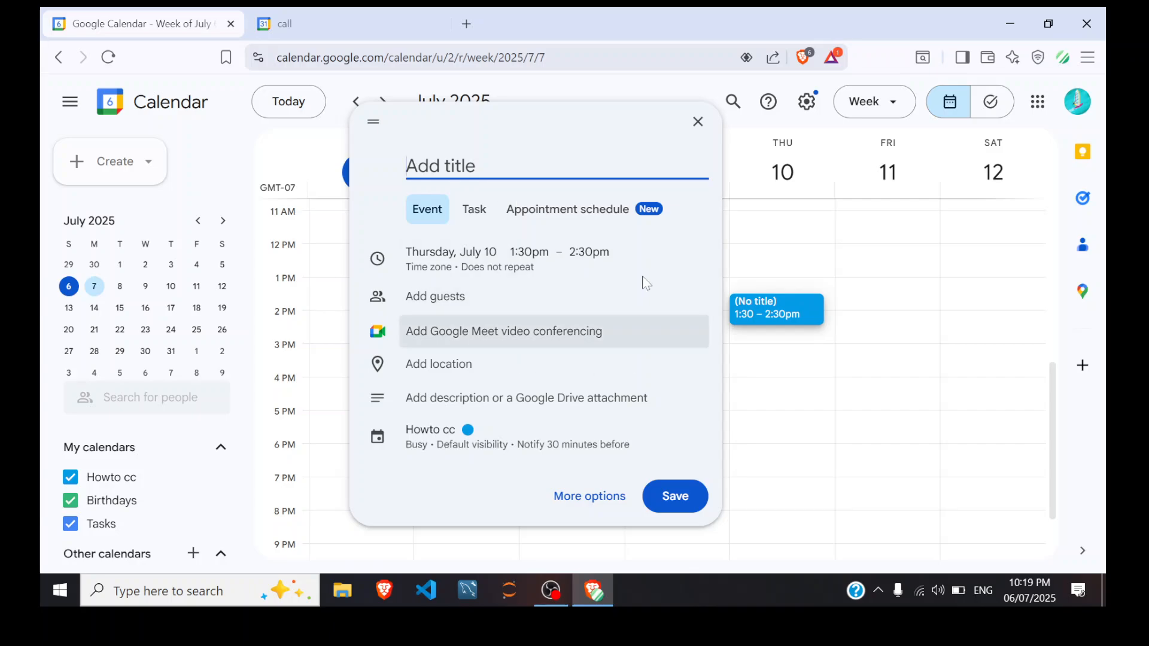
{"action": "left_click", "coordinate": [606, 217]}
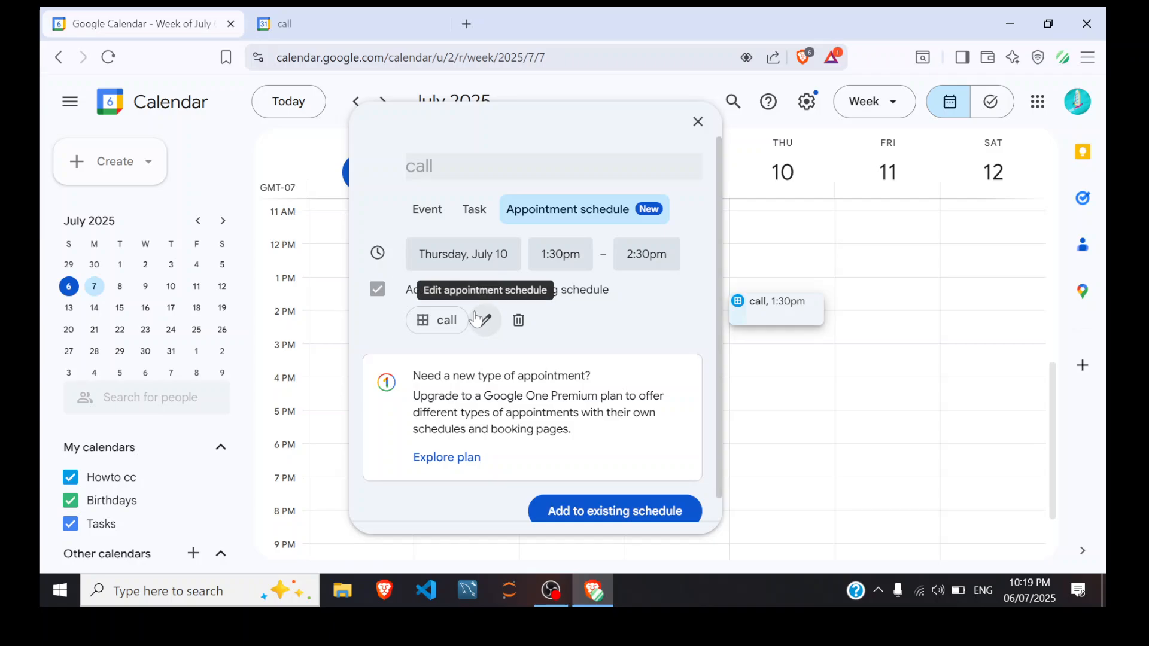
{"action": "left_click", "coordinate": [495, 319]}
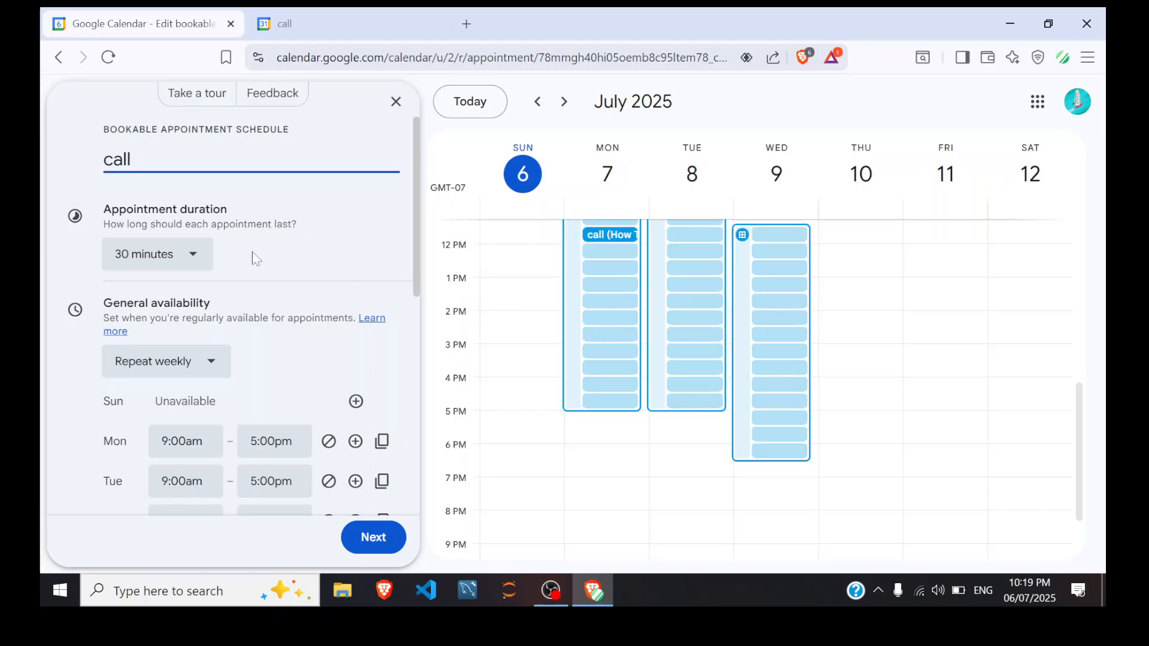
Add Thursday to the call schedule's general availability, from 9:00am to 5:00pm
{"action": "scroll", "coordinate": [225, 347], "scroll_direction": "down", "scroll_amount": 3}
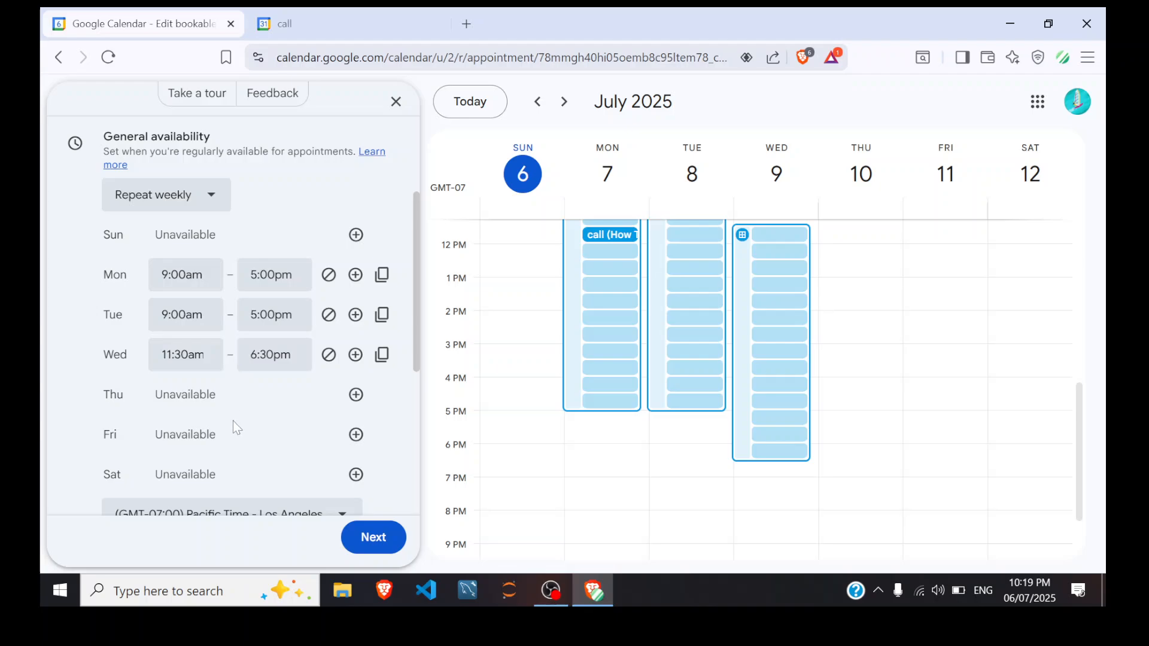
{"action": "scroll", "coordinate": [233, 422], "scroll_direction": "down", "scroll_amount": 2}
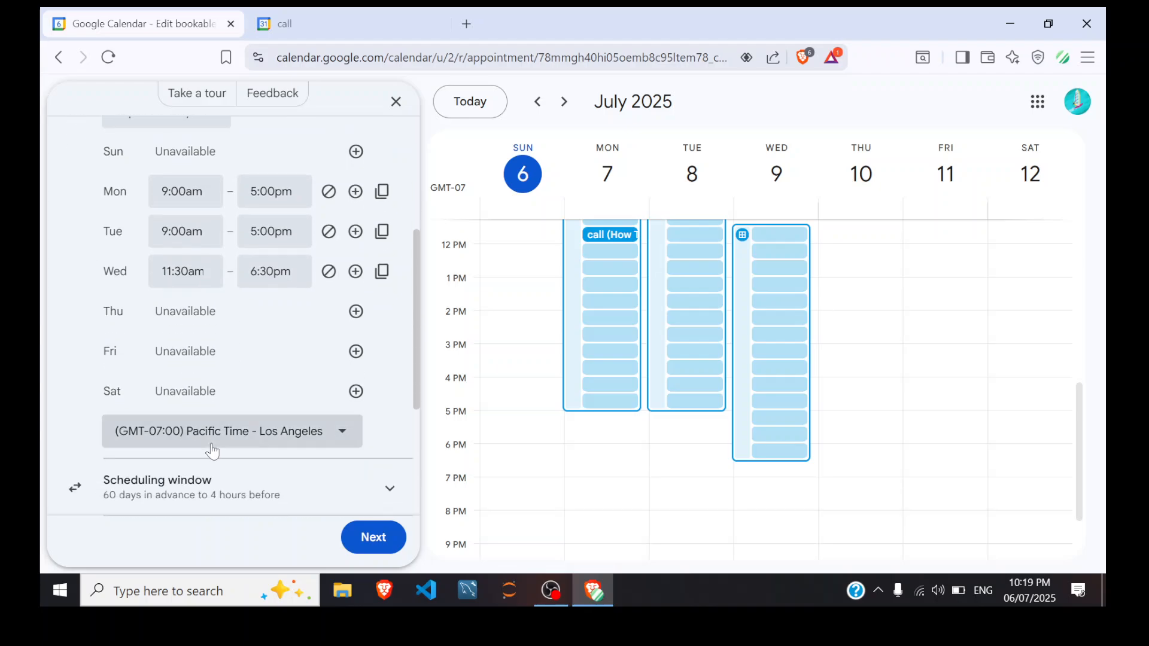
{"action": "scroll", "coordinate": [204, 446], "scroll_direction": "down", "scroll_amount": 2}
{"action": "scroll", "coordinate": [225, 357], "scroll_direction": "up", "scroll_amount": 4}
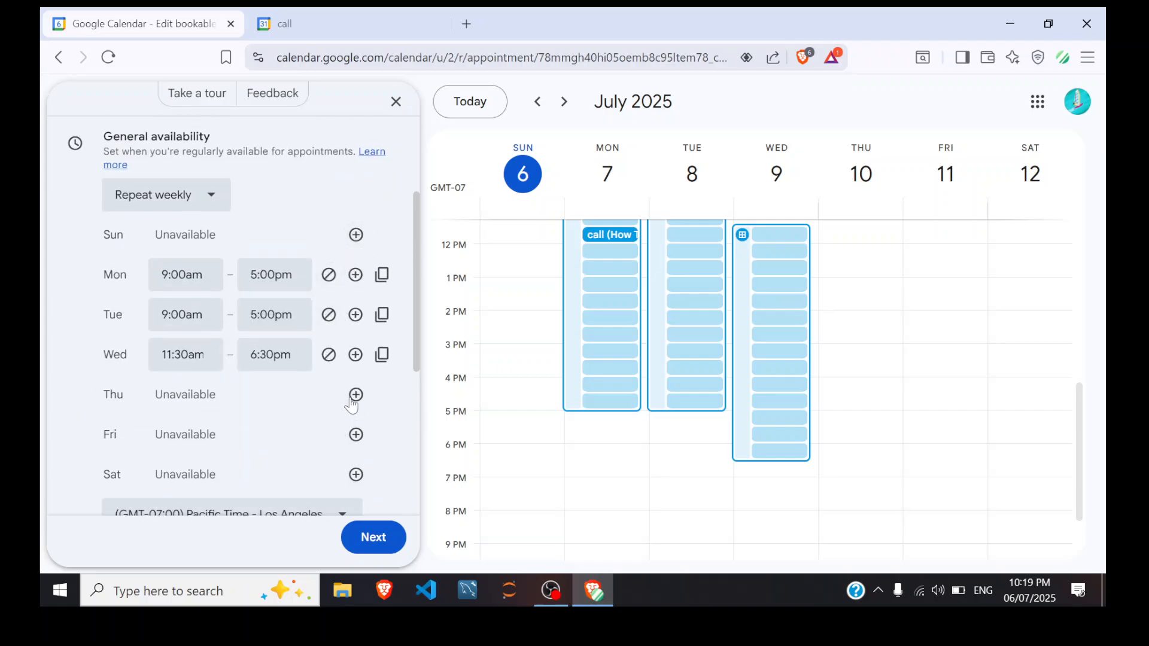
{"action": "left_click", "coordinate": [356, 396]}
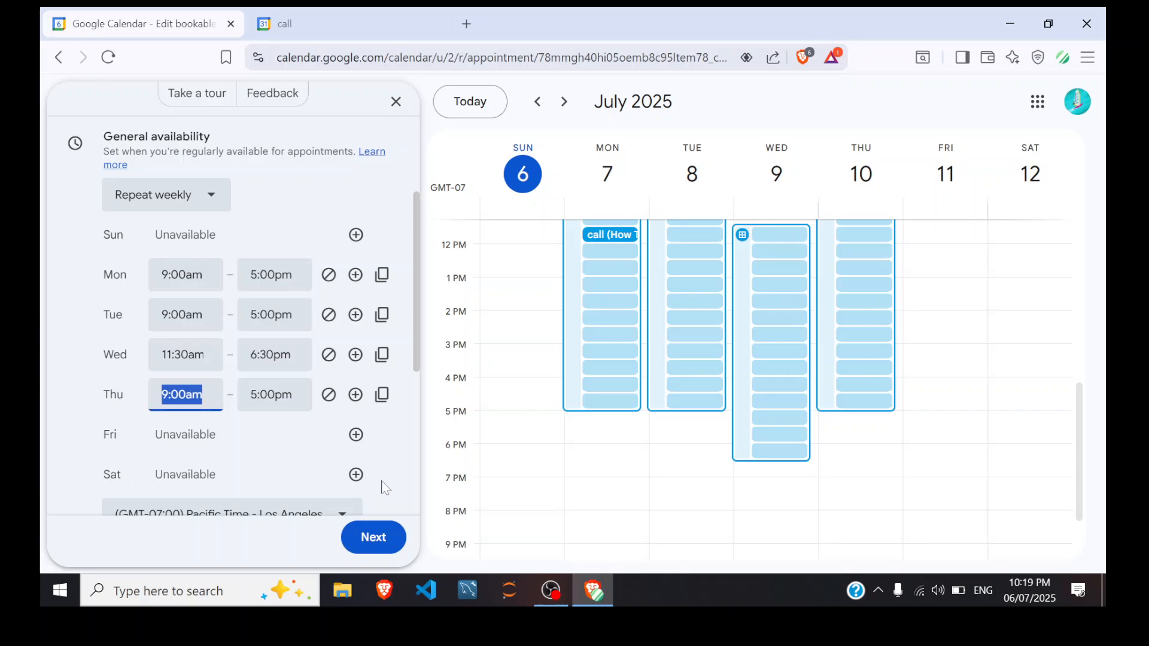
Examine the general availability's repeat options and custom recurrence settings, cancel the dialog, and look over the week's appointment slots
{"action": "left_click", "coordinate": [170, 197]}
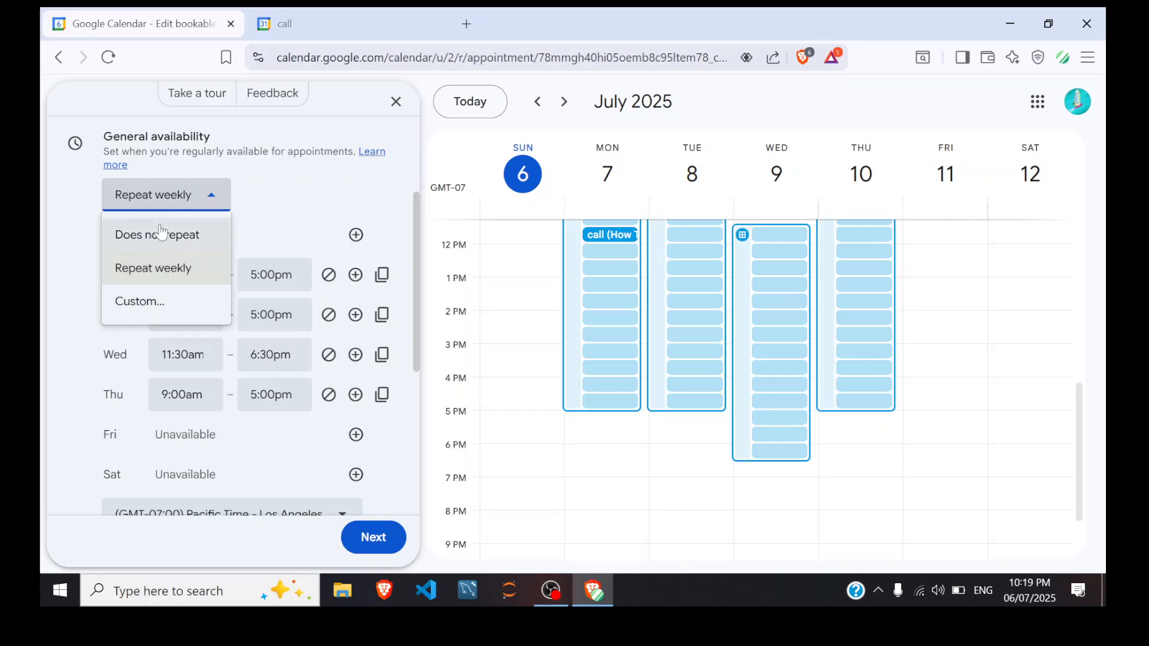
{"action": "left_click", "coordinate": [230, 199]}
{"action": "left_click", "coordinate": [205, 192]}
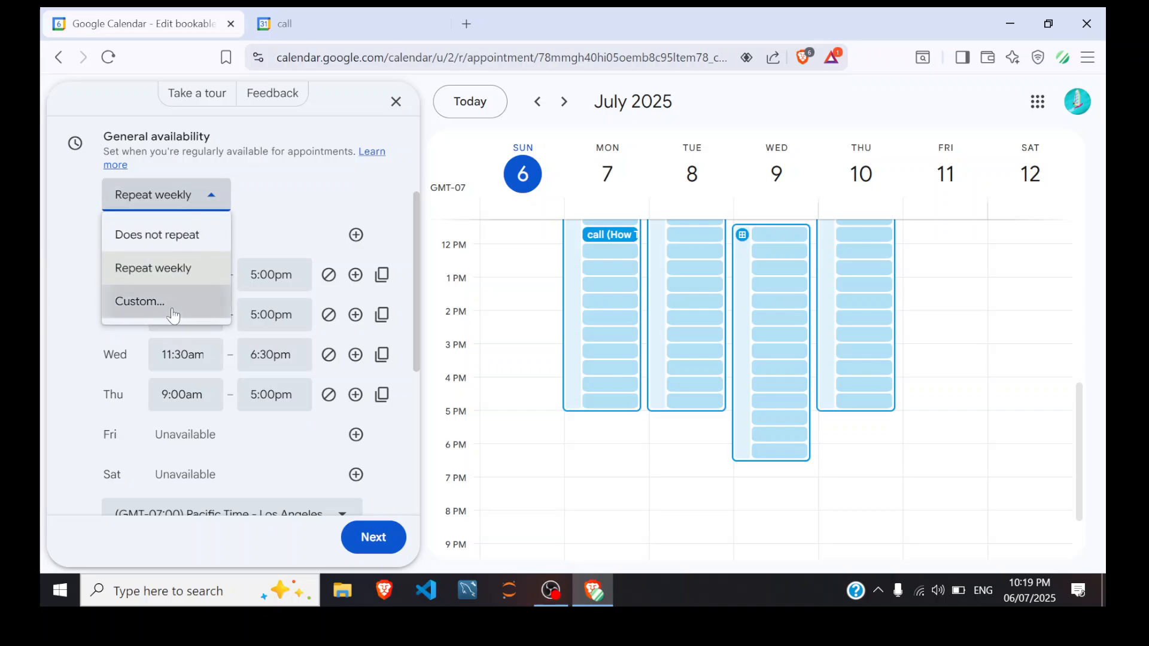
{"action": "left_click", "coordinate": [179, 303]}
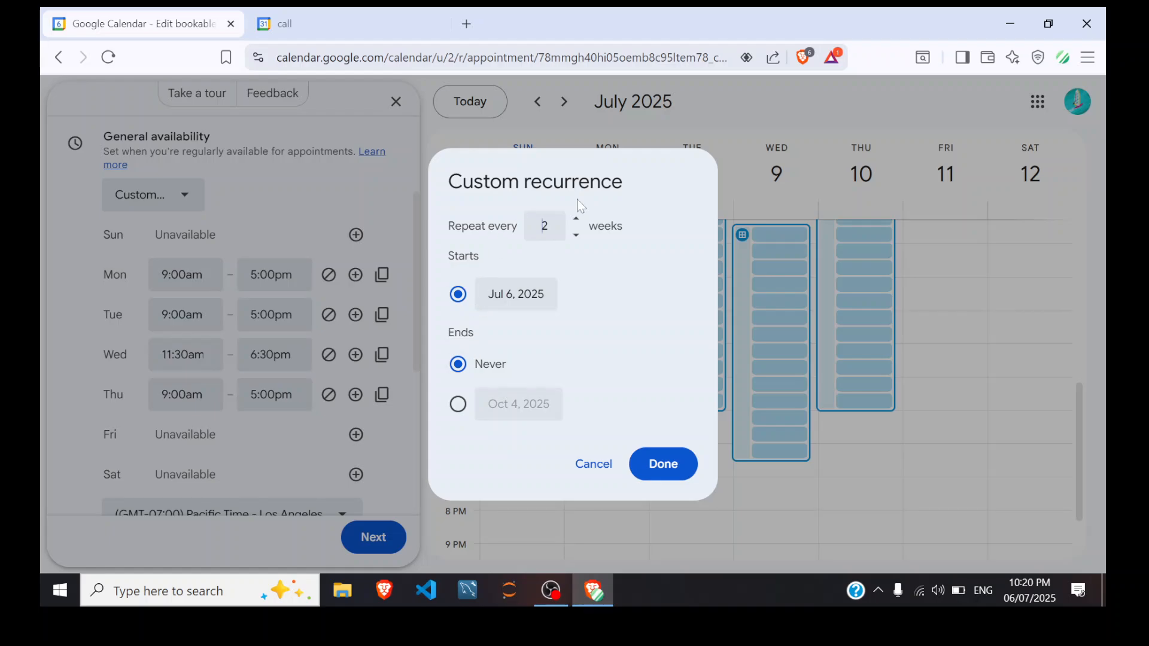
{"action": "left_click", "coordinate": [599, 461]}
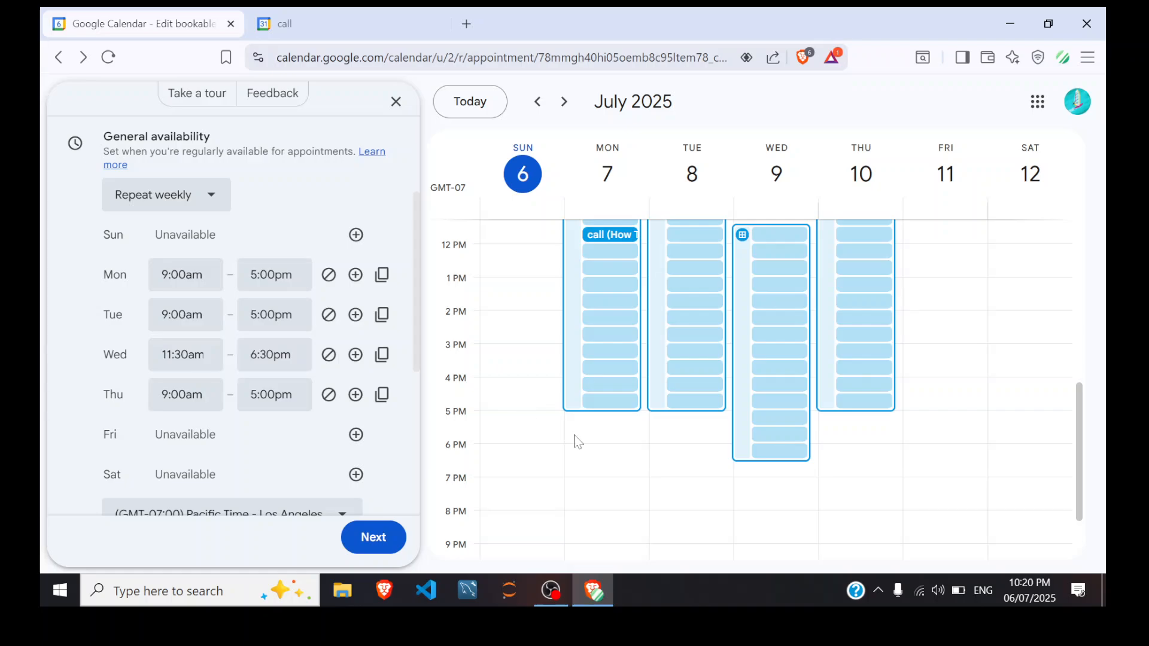
{"action": "scroll", "coordinate": [611, 475], "scroll_direction": "up", "scroll_amount": 2}
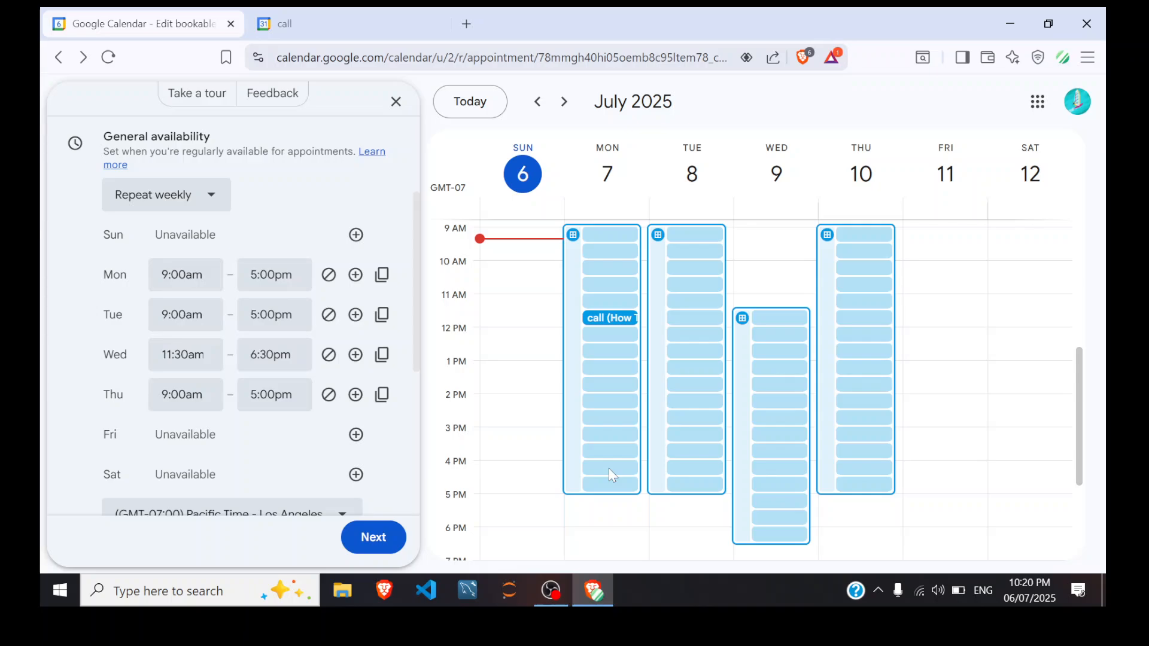
{"action": "scroll", "coordinate": [610, 475], "scroll_direction": "up", "scroll_amount": 4}
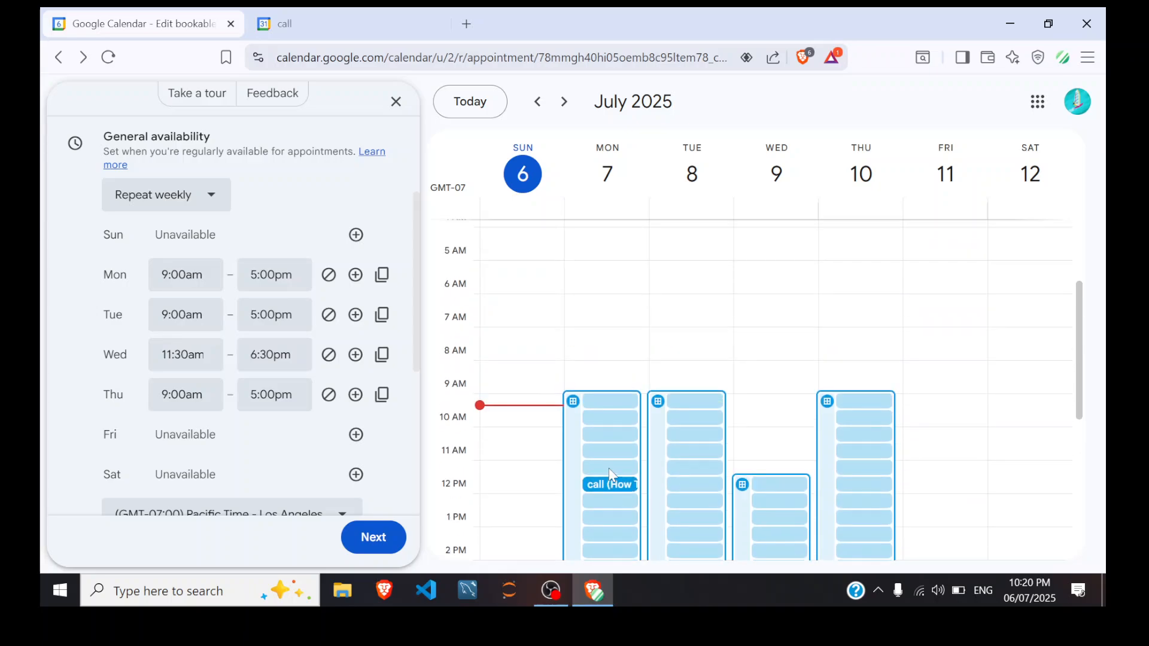